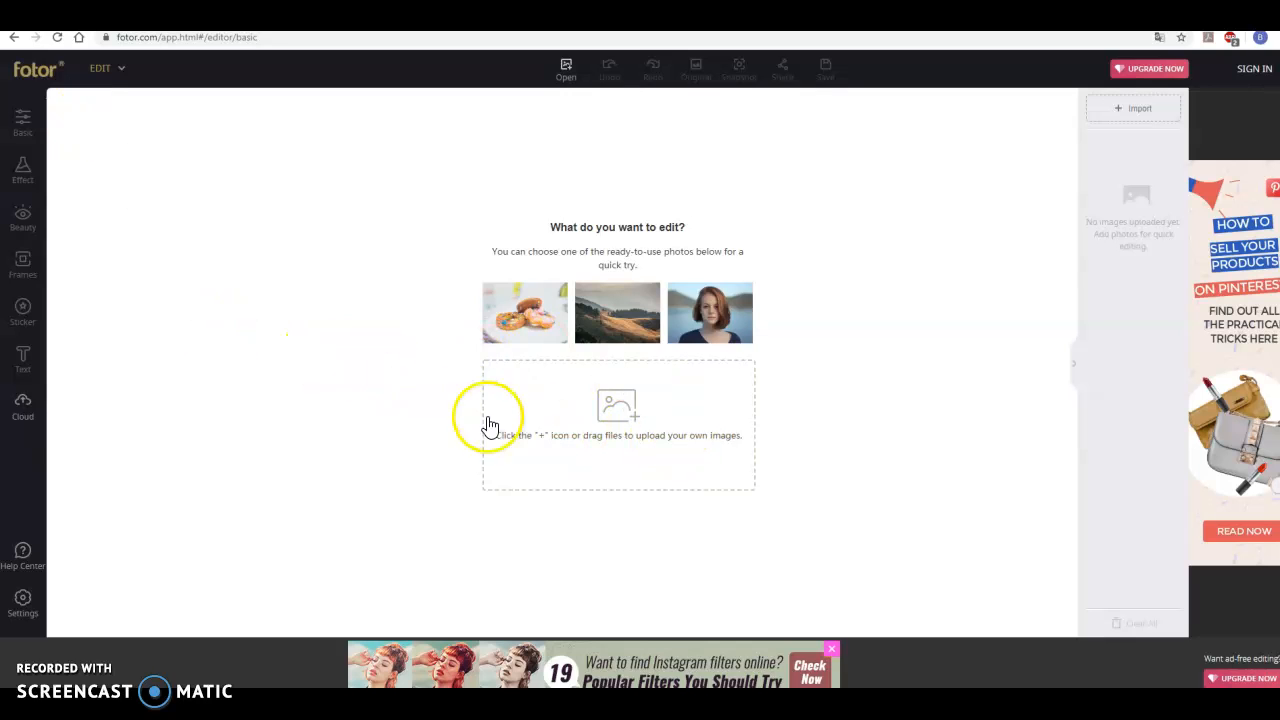
Upload the photo grant 1 from the grant pics folder for editing.
click(611, 435)
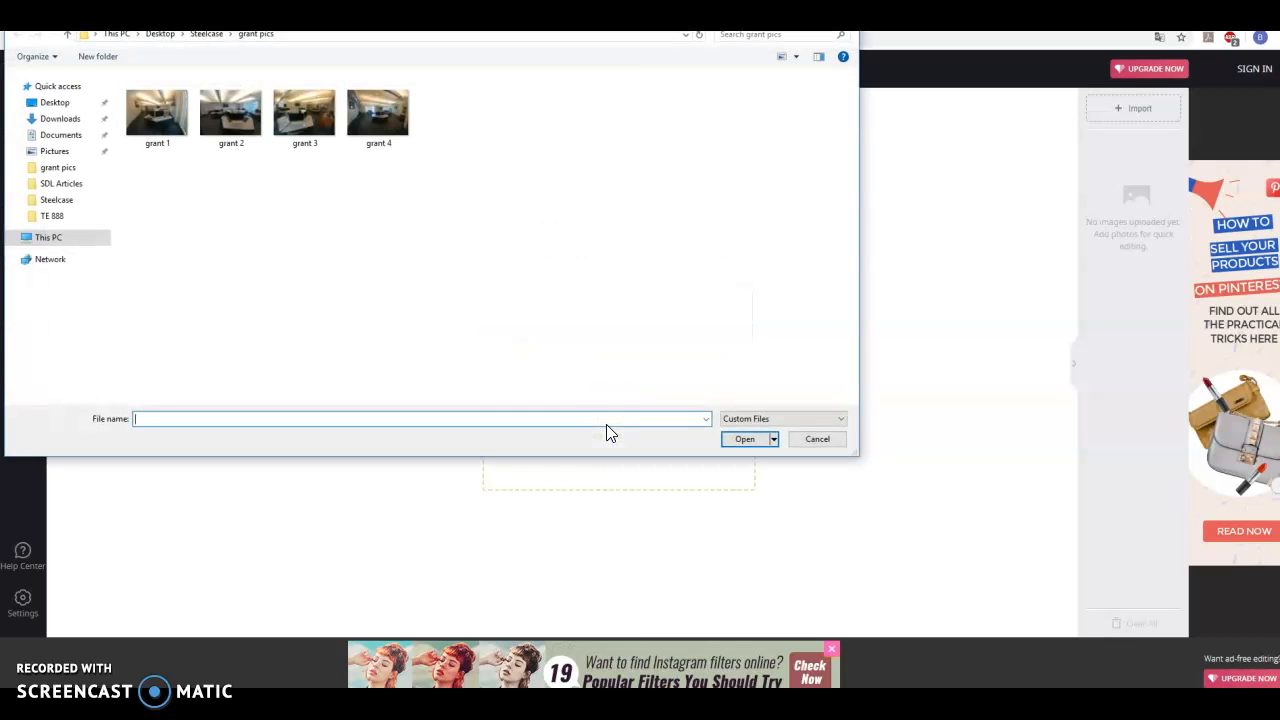
click(154, 122)
click(736, 440)
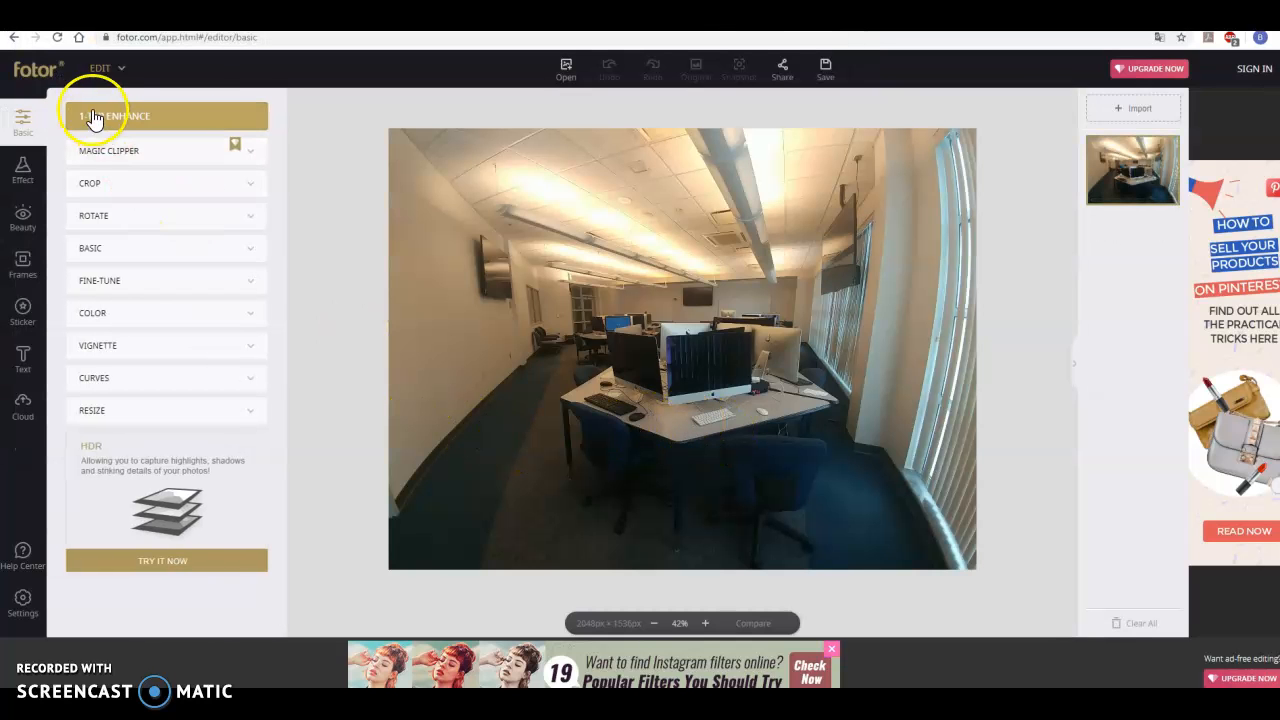
Crop the photo freeform to about 1048 × 827 px around the central computer desk and apply the crop.
click(130, 189)
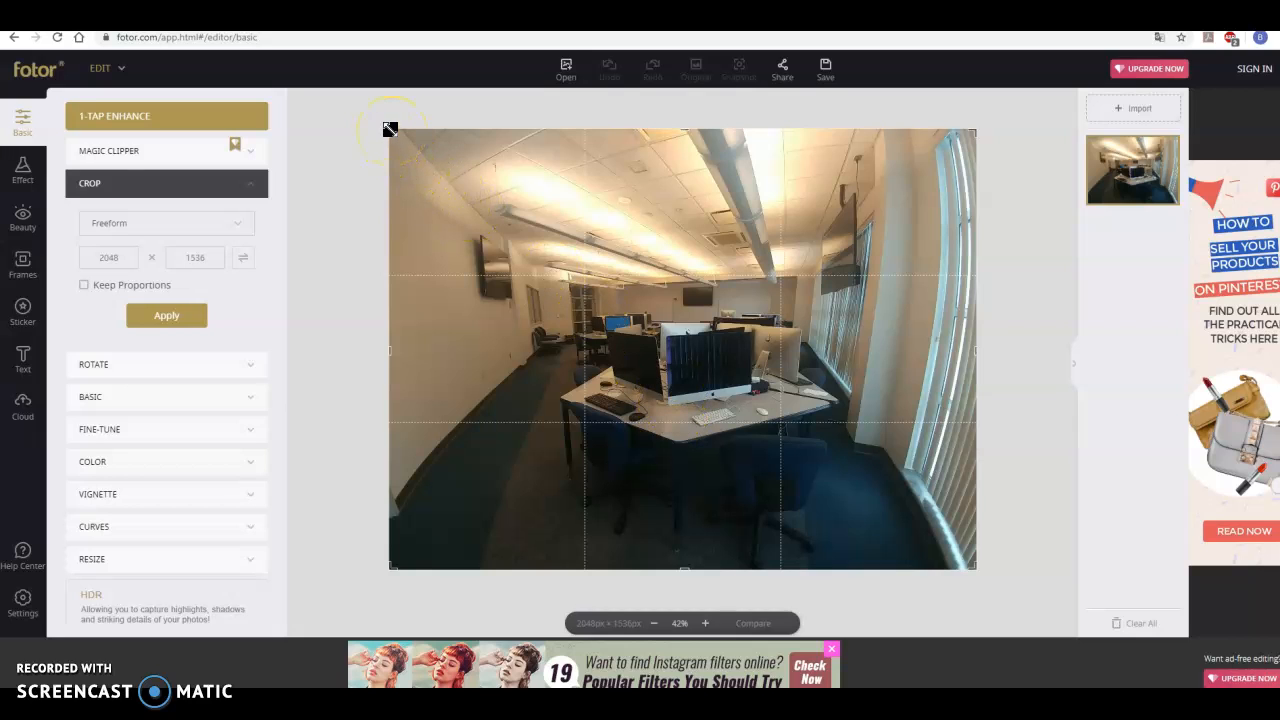
drag(390, 130, 543, 232)
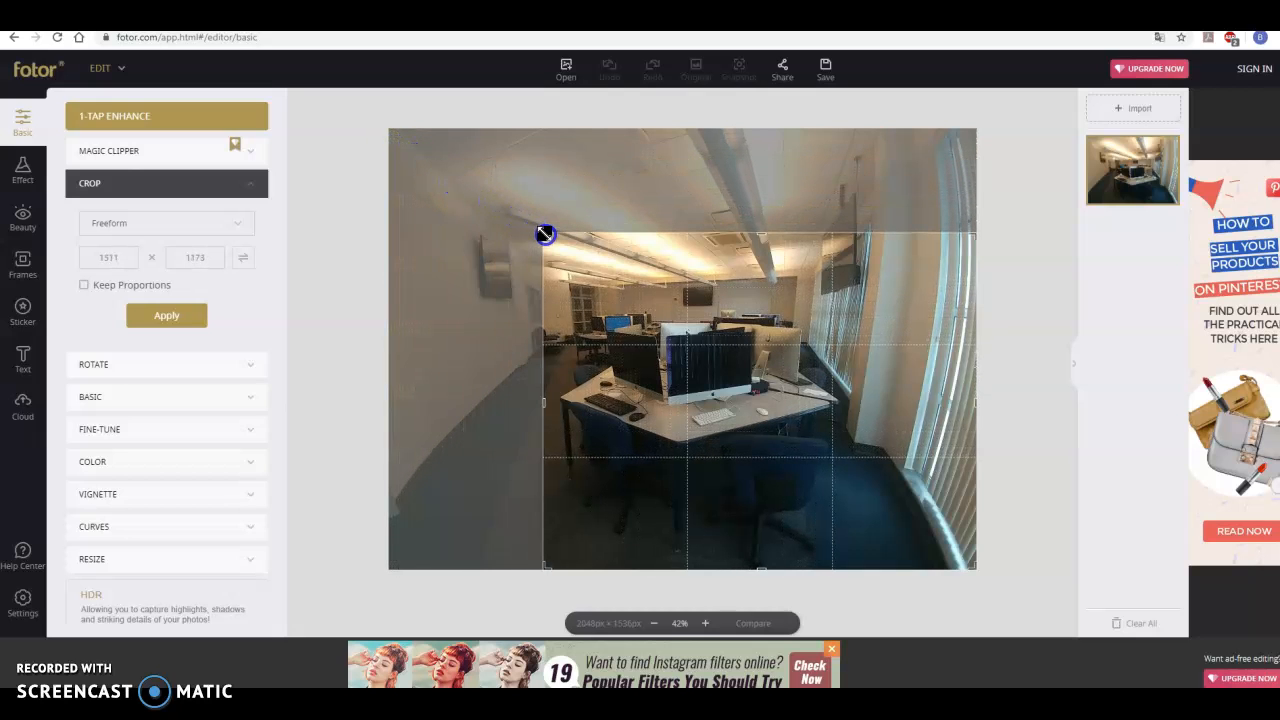
drag(969, 565, 842, 469)
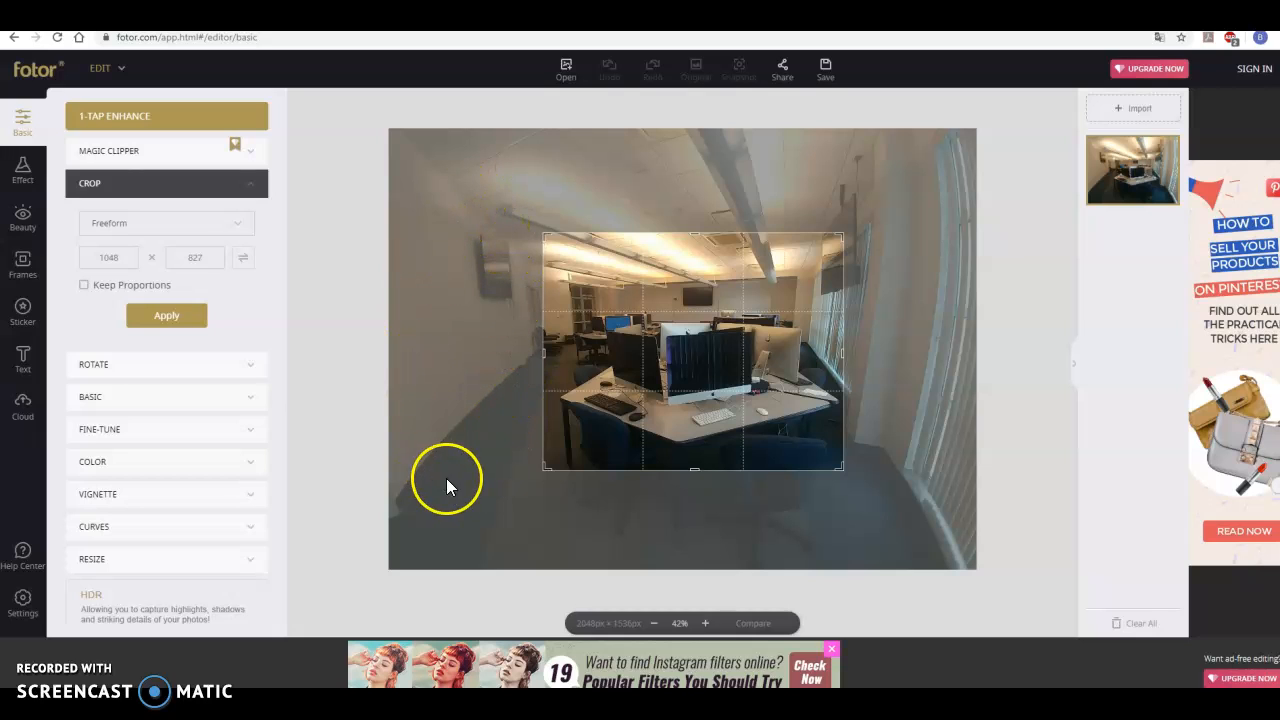
click(189, 328)
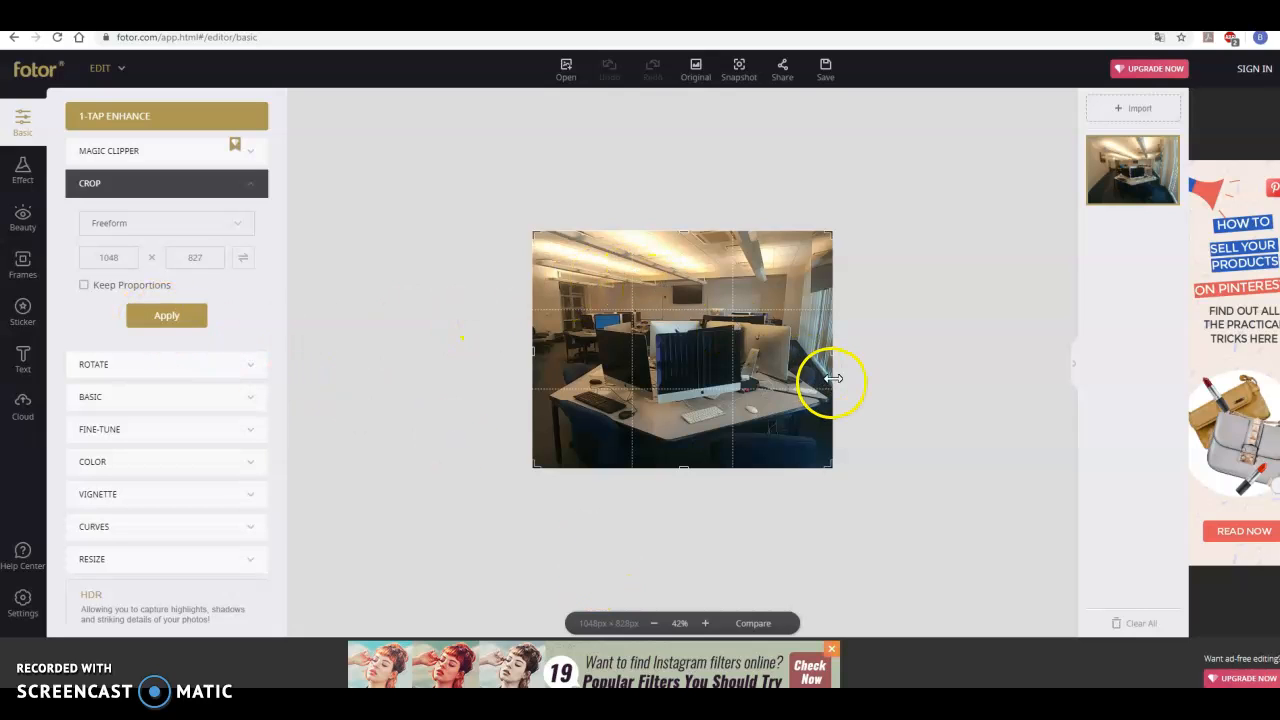
Clear the cropped photo without saving it and upload grant 2 from the grant pics folder.
click(1143, 624)
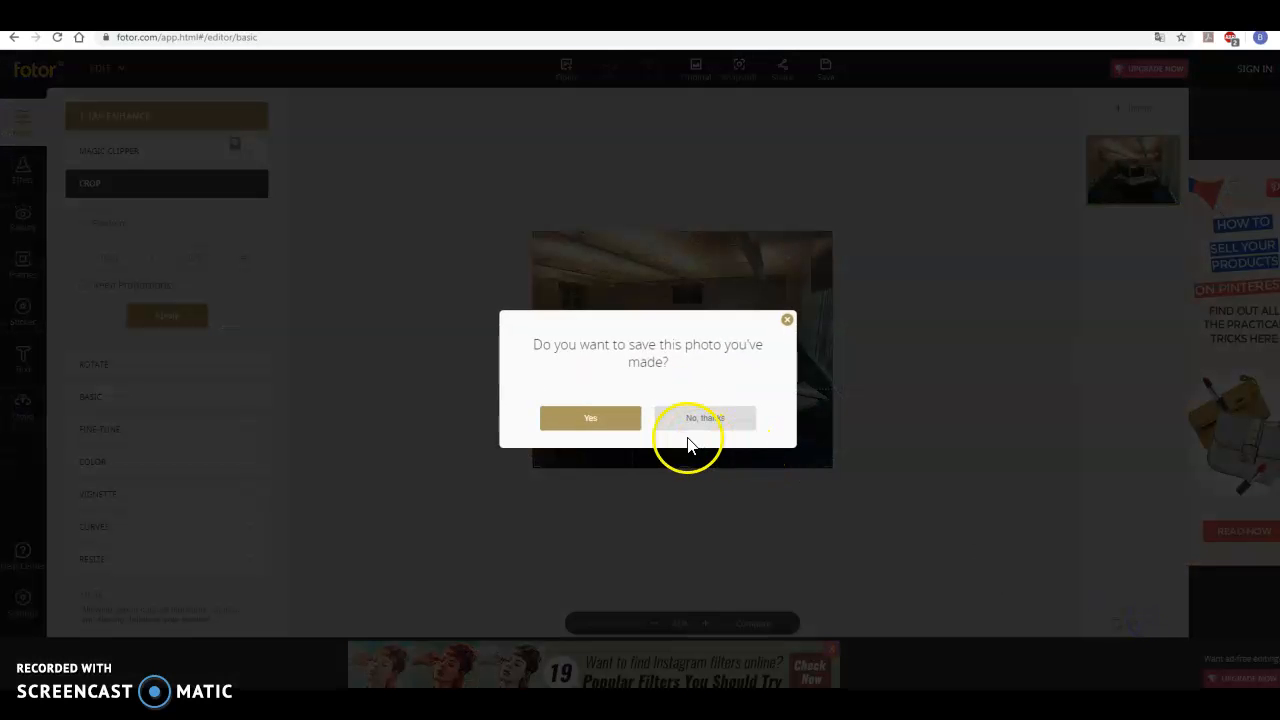
click(680, 422)
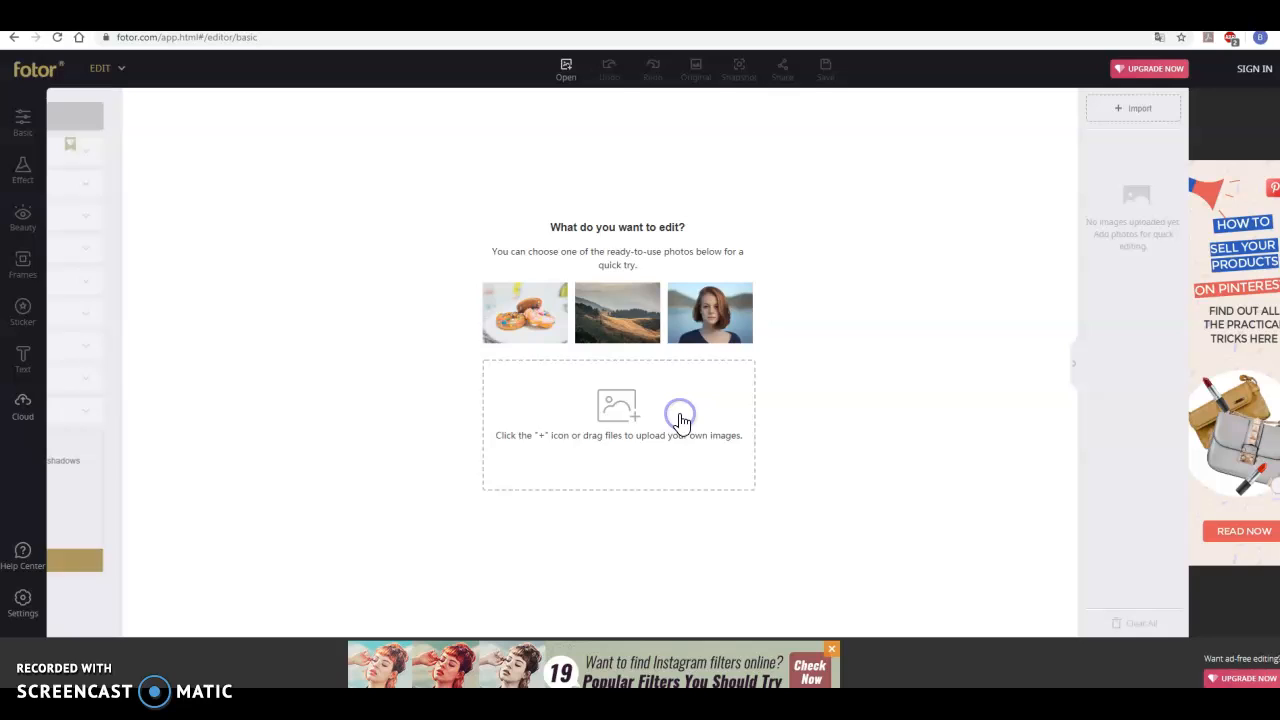
click(621, 418)
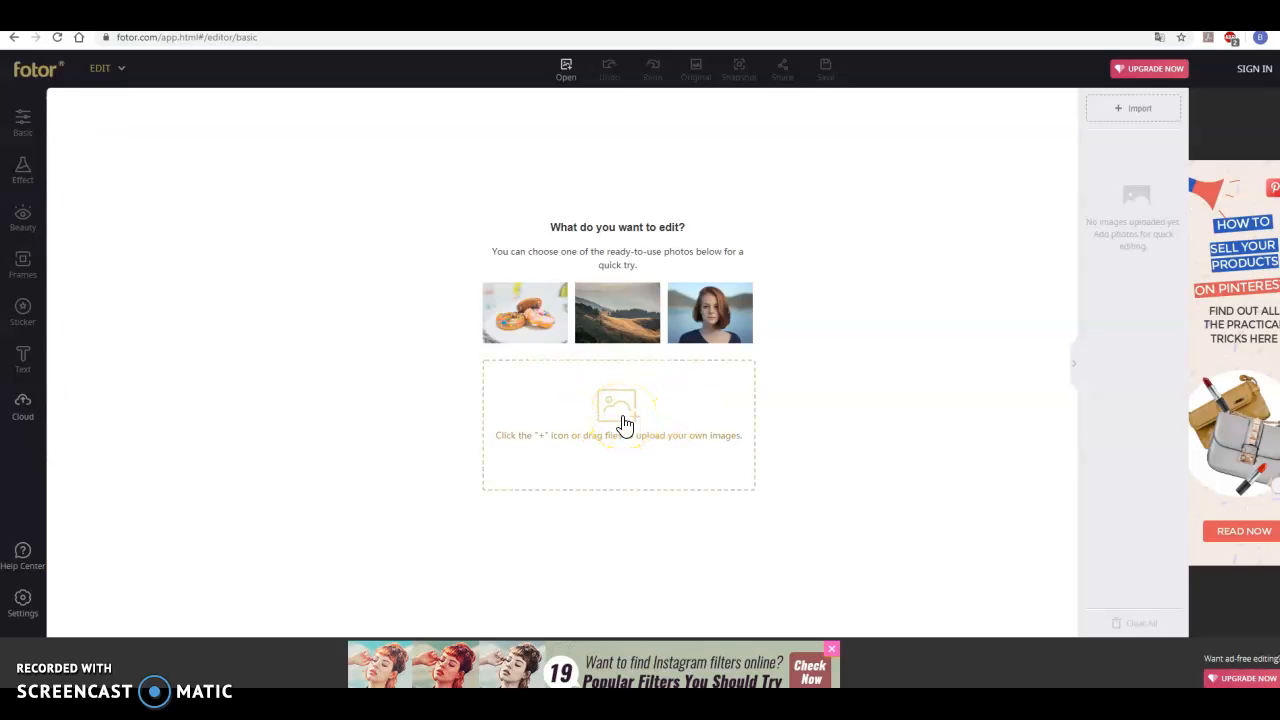
click(621, 419)
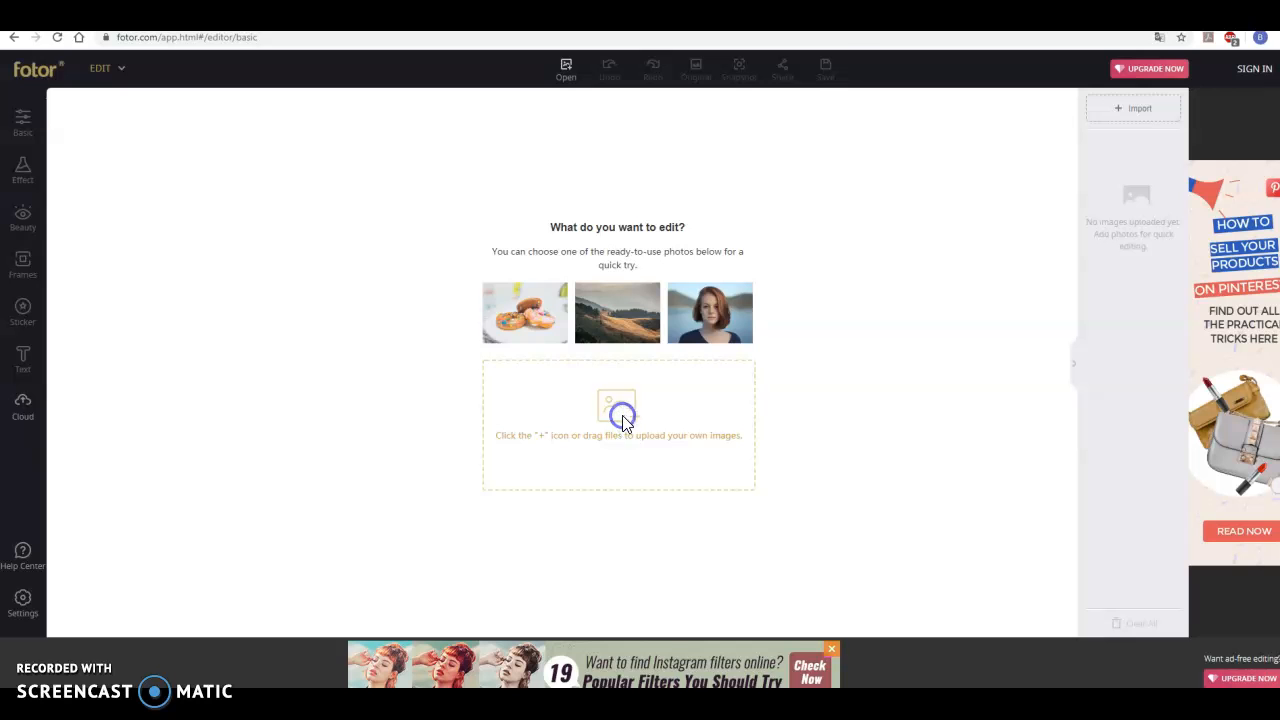
click(255, 155)
click(748, 439)
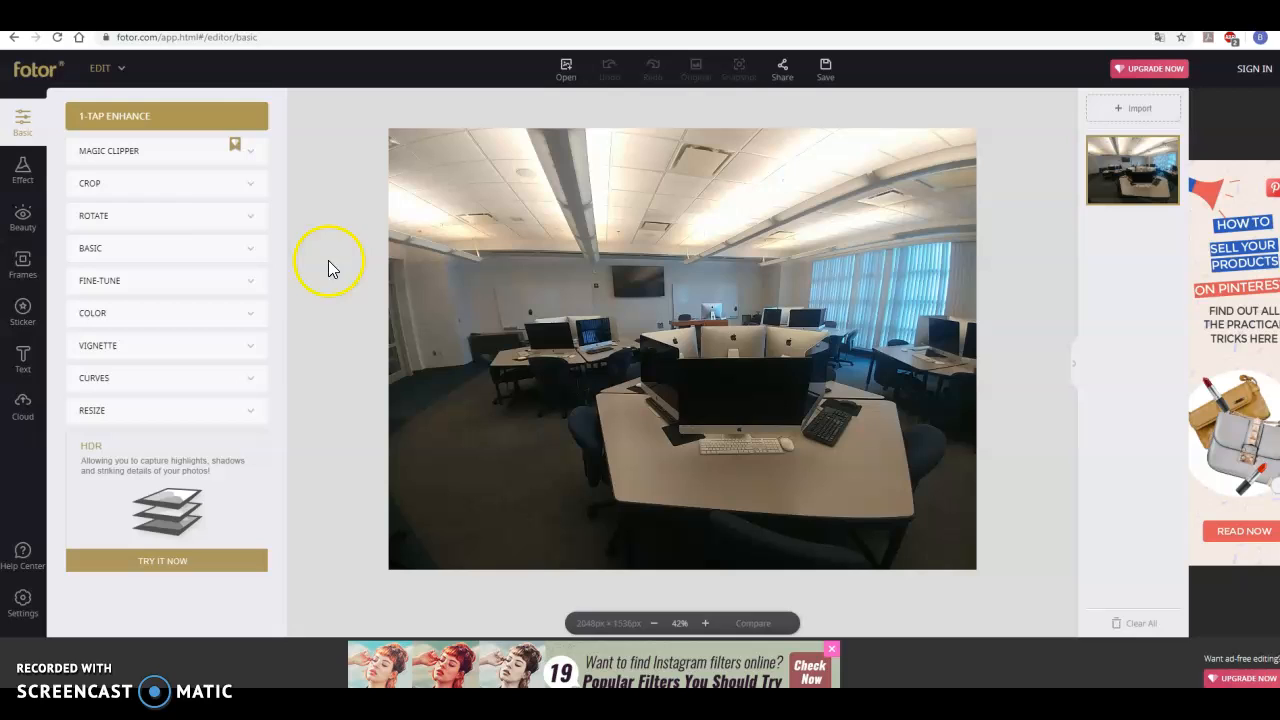
Rotate the photo clockwise by three quarter turns, and turn it back counterclockwise by two.
click(217, 214)
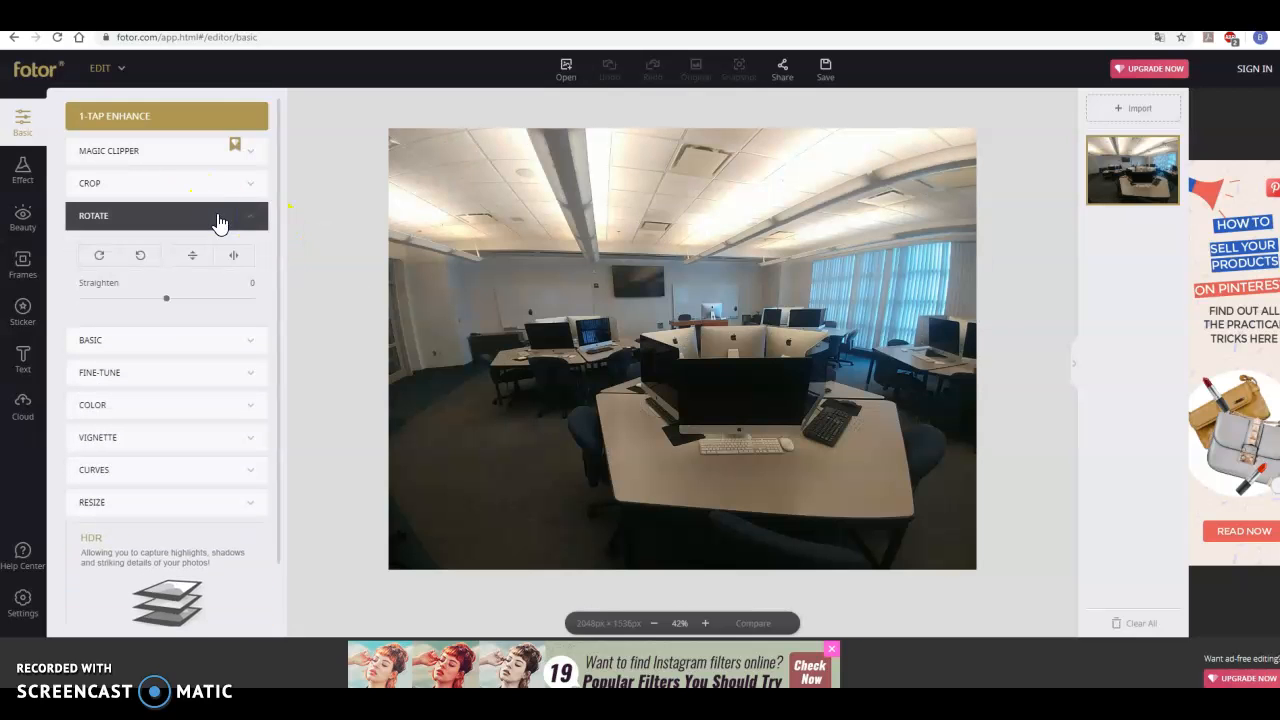
click(105, 264)
click(105, 264)
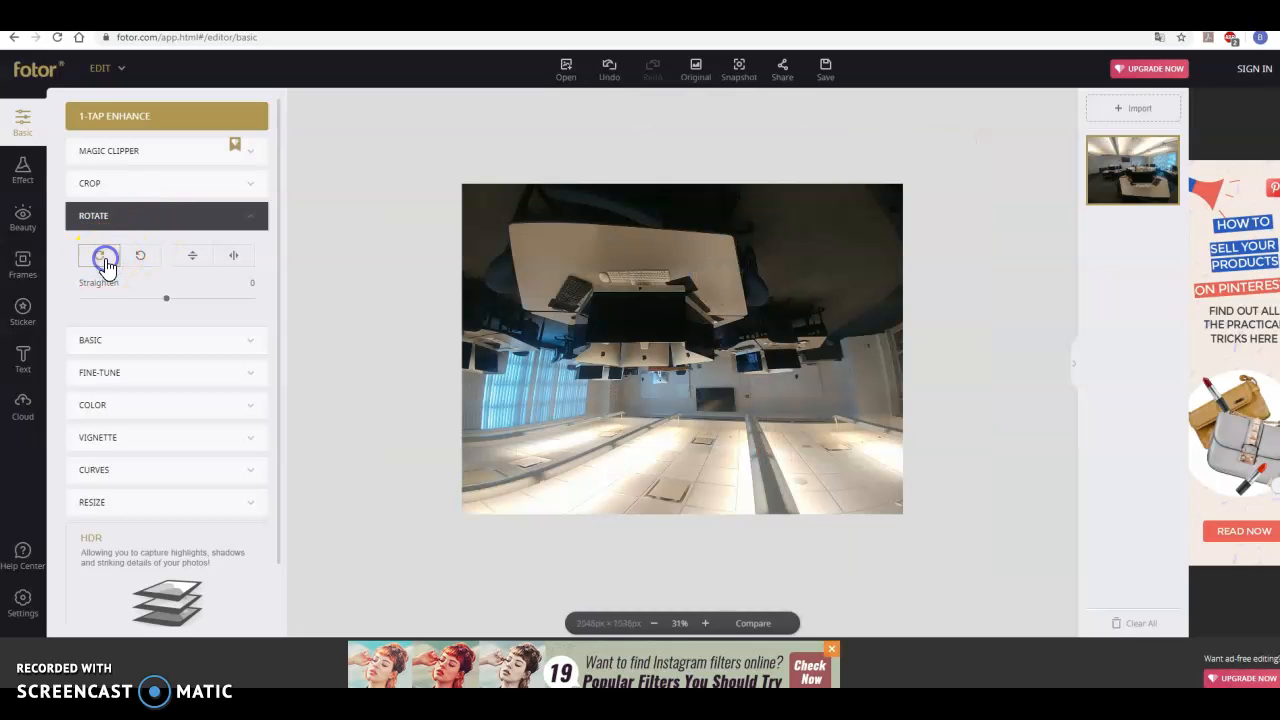
click(105, 262)
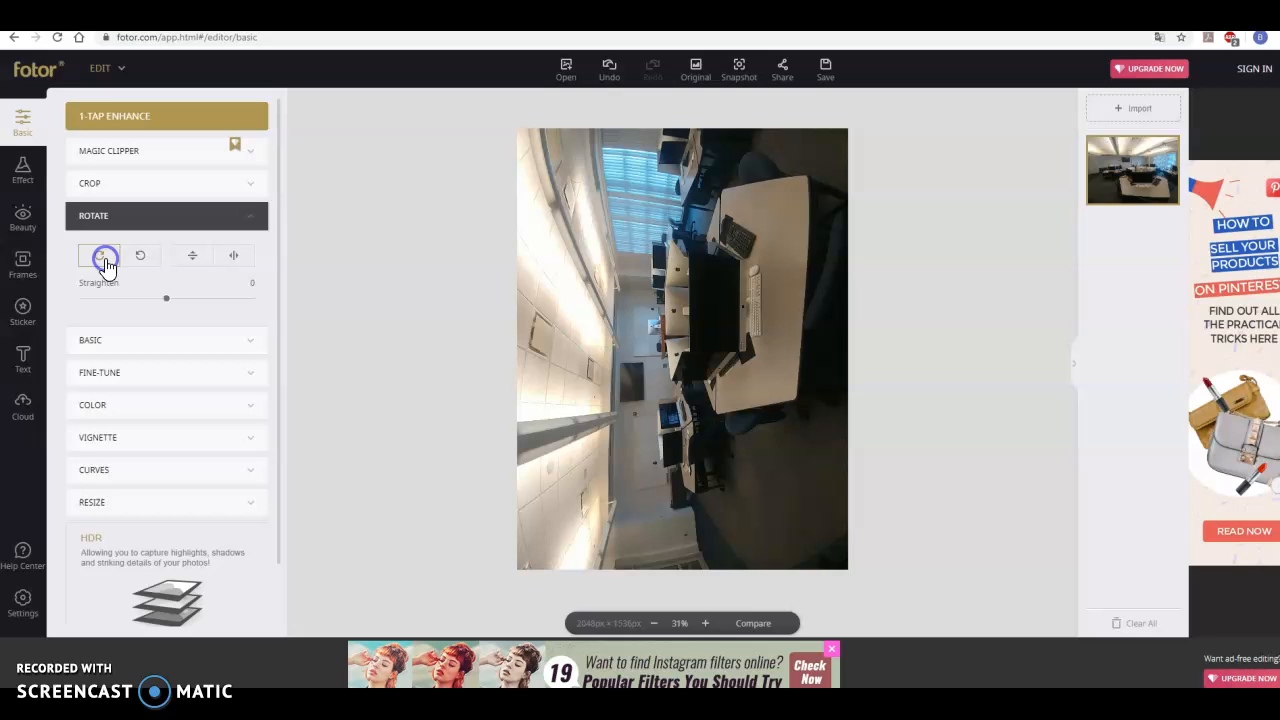
click(134, 262)
click(134, 263)
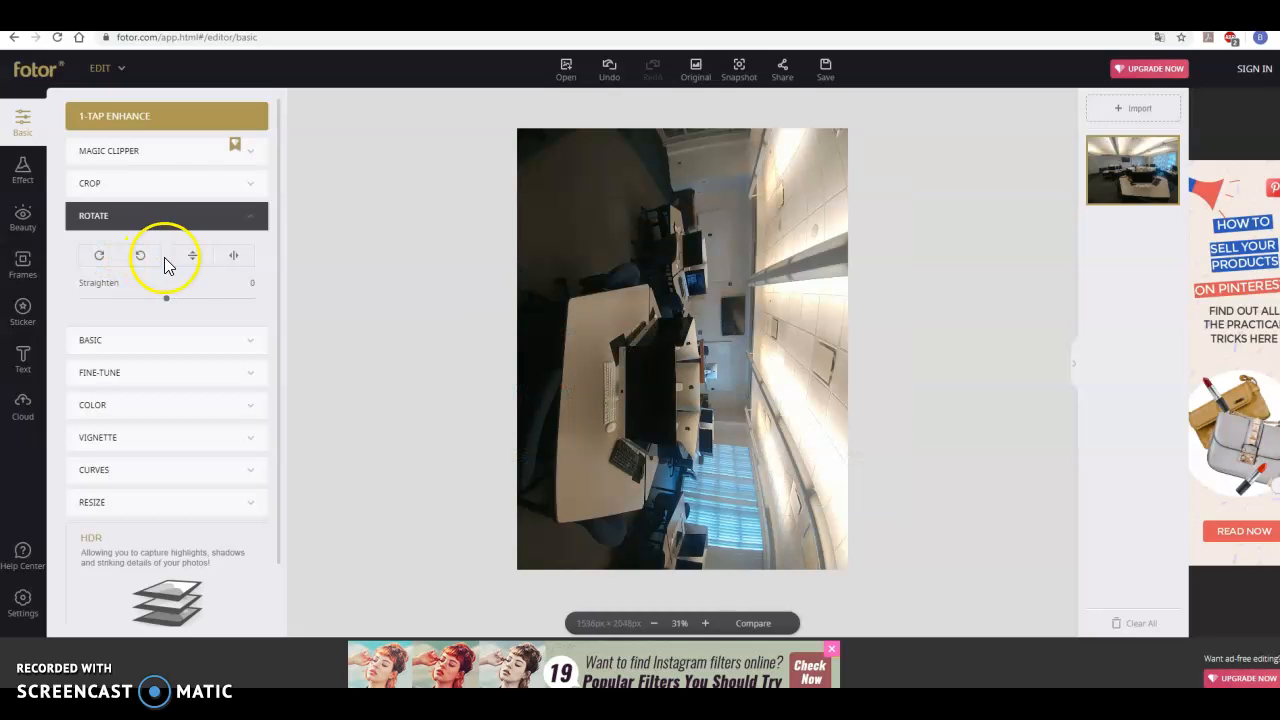
Flip the photo vertically twice and horizontally three times, and set Straighten to 36.
click(195, 260)
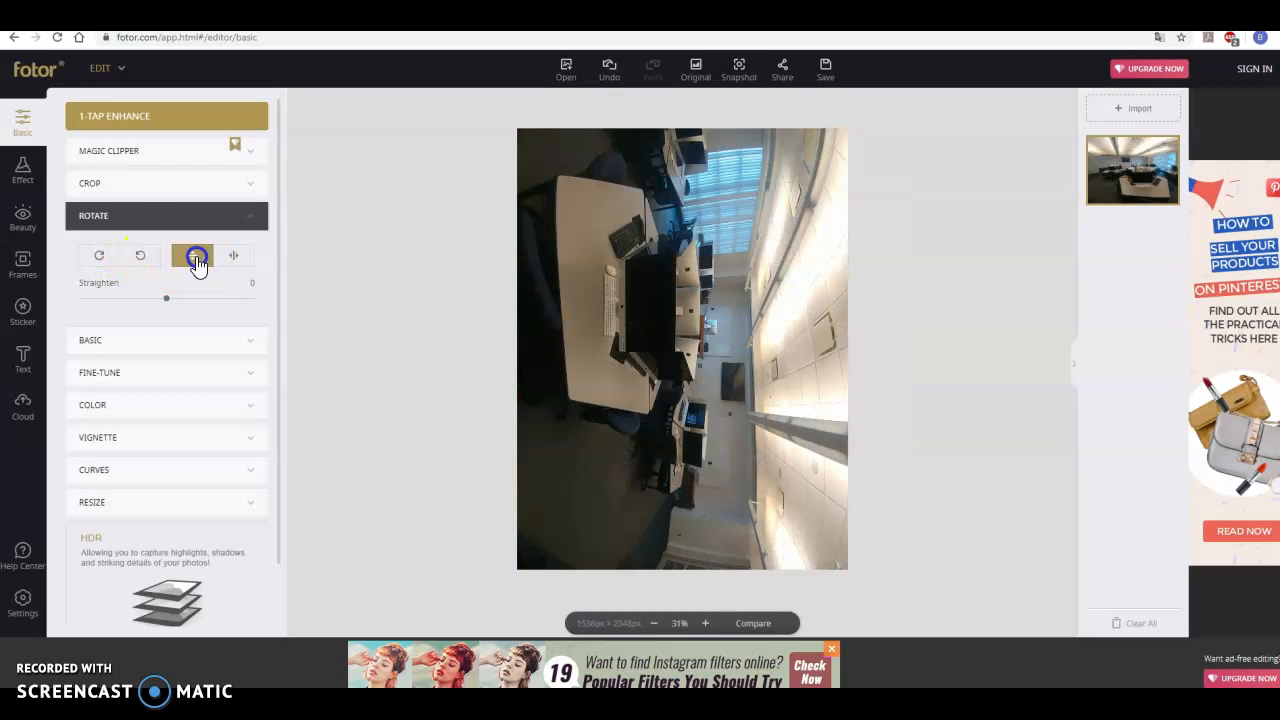
click(195, 260)
click(225, 258)
click(225, 258)
click(225, 258)
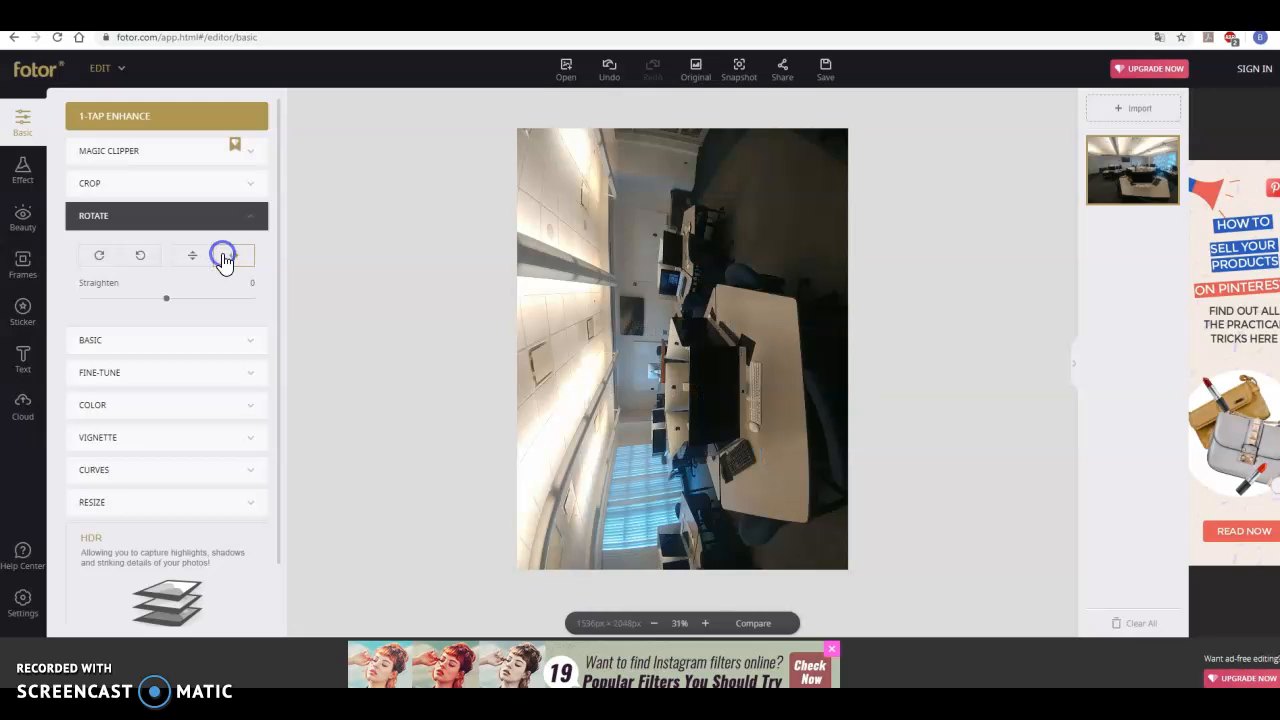
mouse_move(167, 298)
mouse_down()
mouse_move(242, 305)
mouse_move(100, 307)
mouse_move(183, 311)
mouse_up()
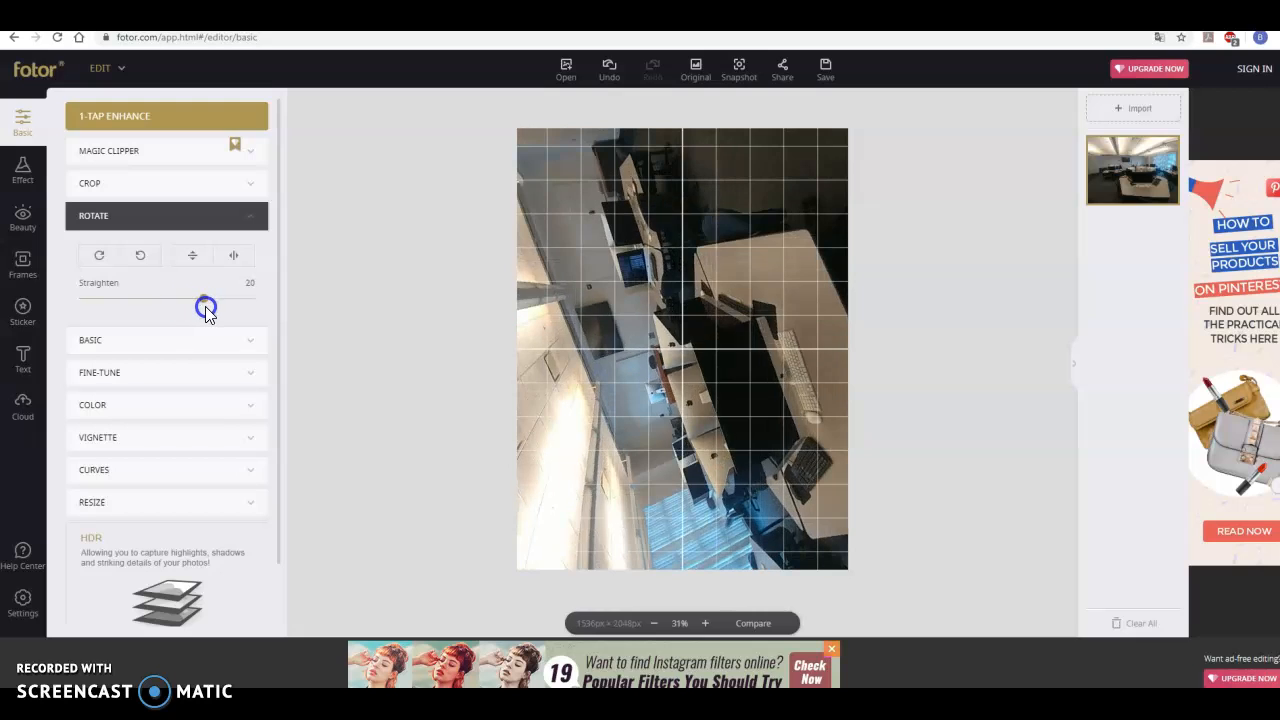
drag(205, 311, 236, 309)
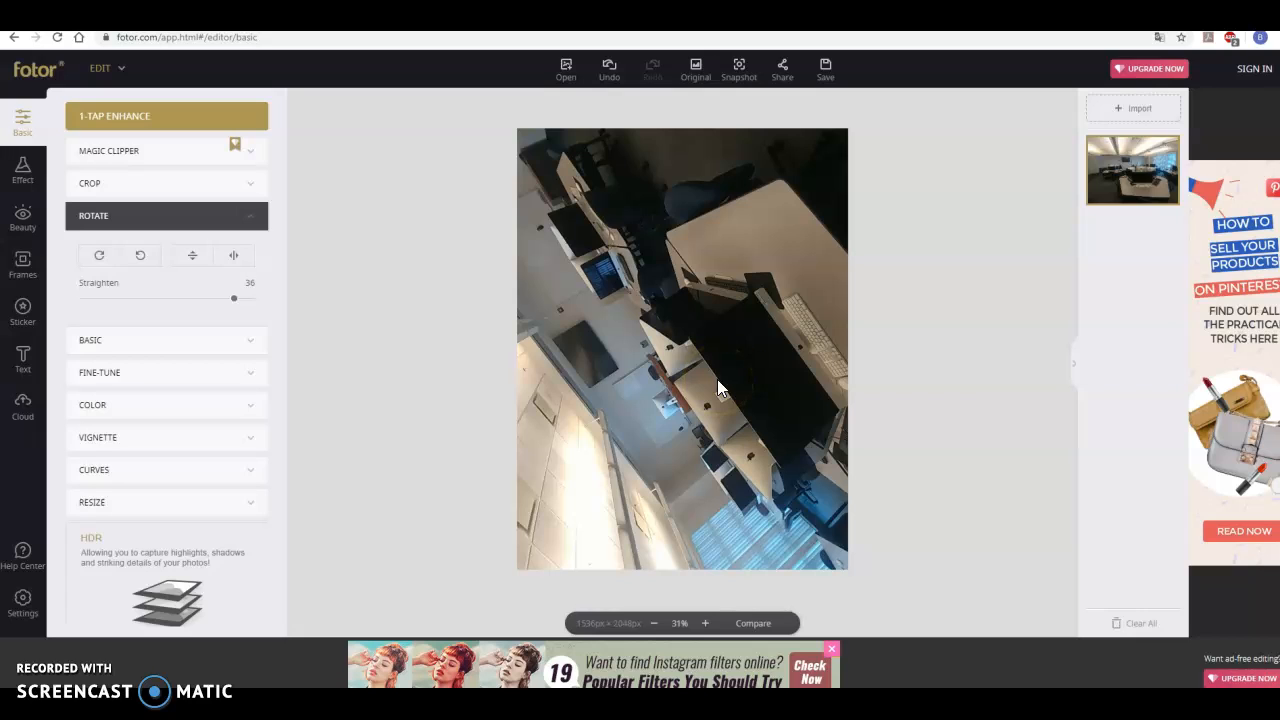
Clear the rotated photo without saving it and upload grant 3 from the grant pics folder.
click(1140, 624)
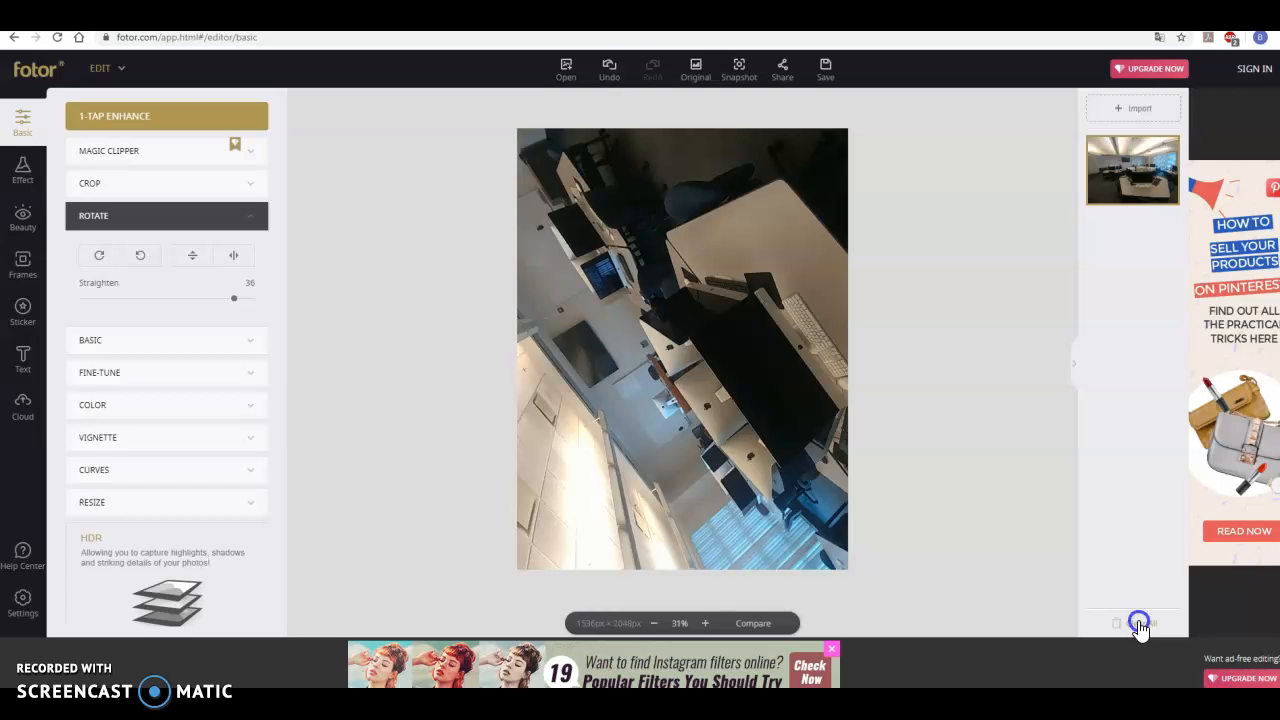
click(703, 425)
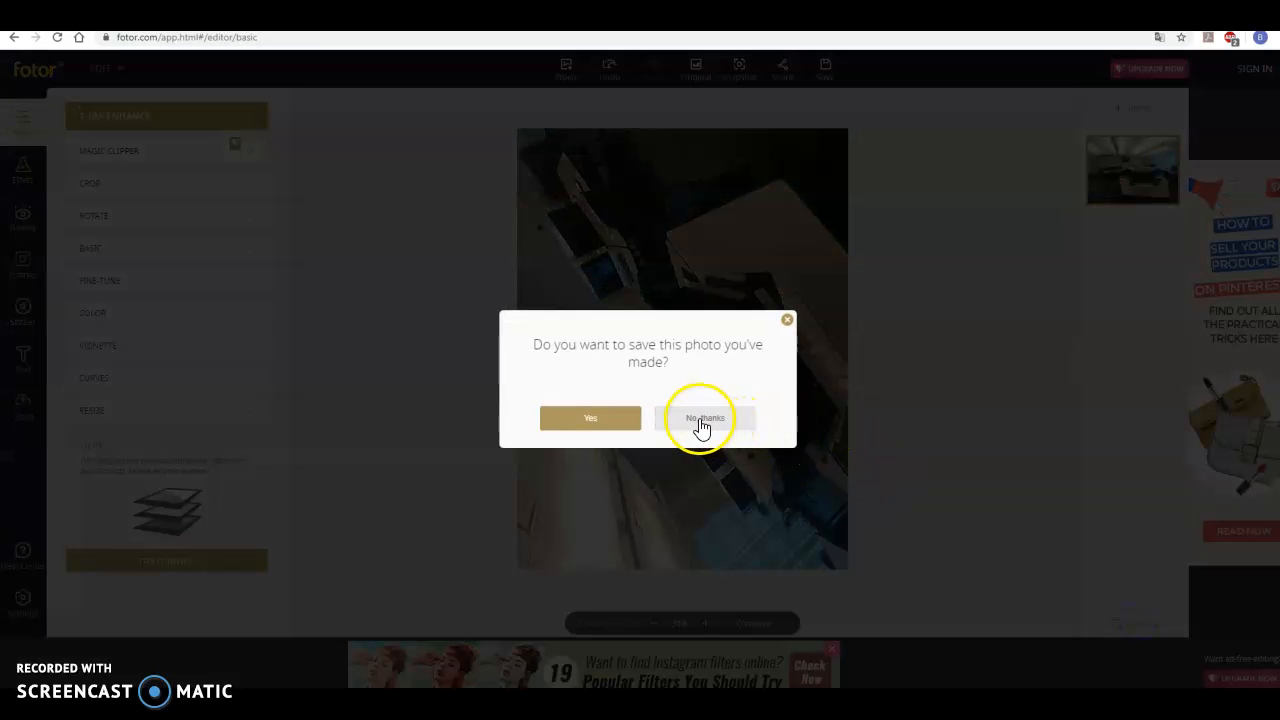
click(626, 410)
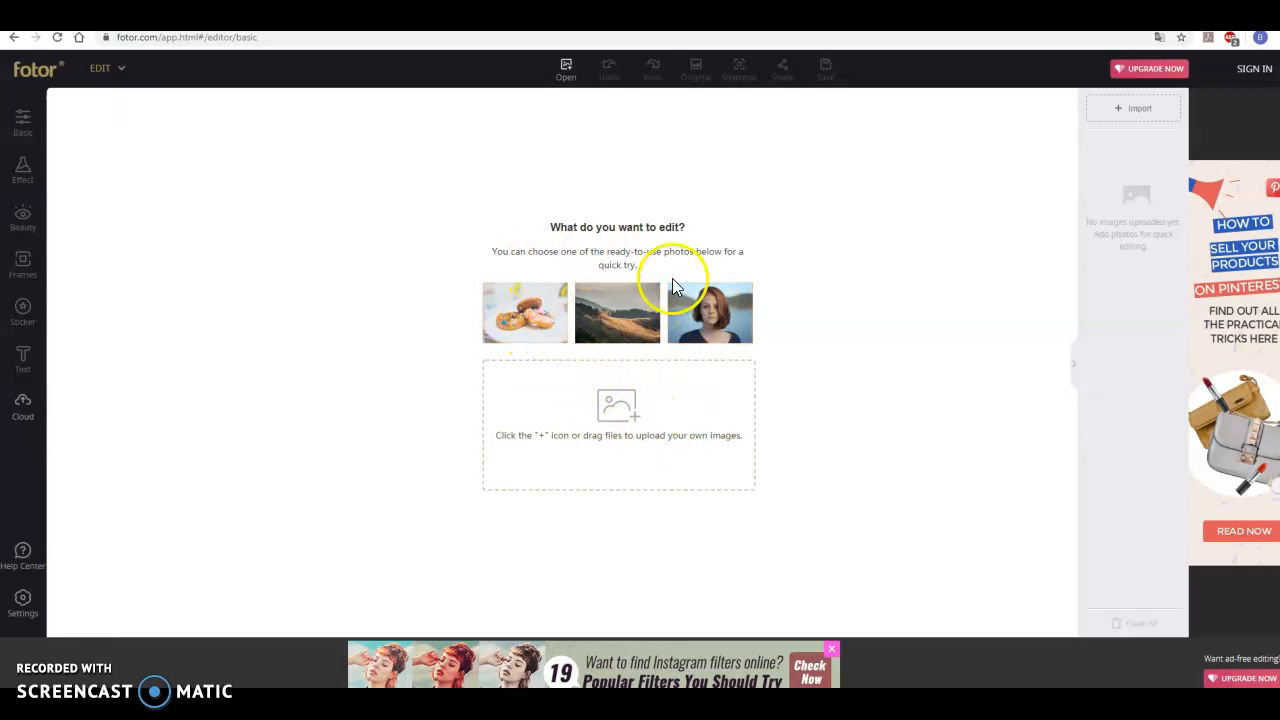
click(600, 416)
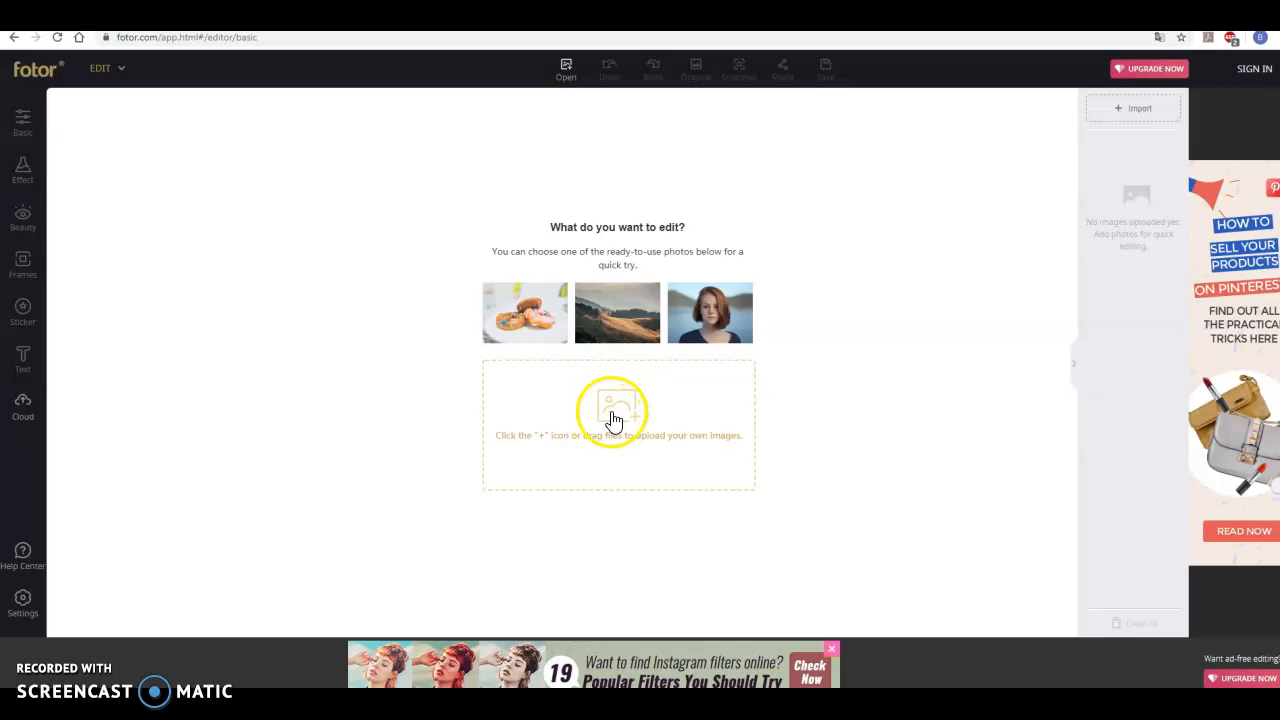
click(304, 112)
click(750, 441)
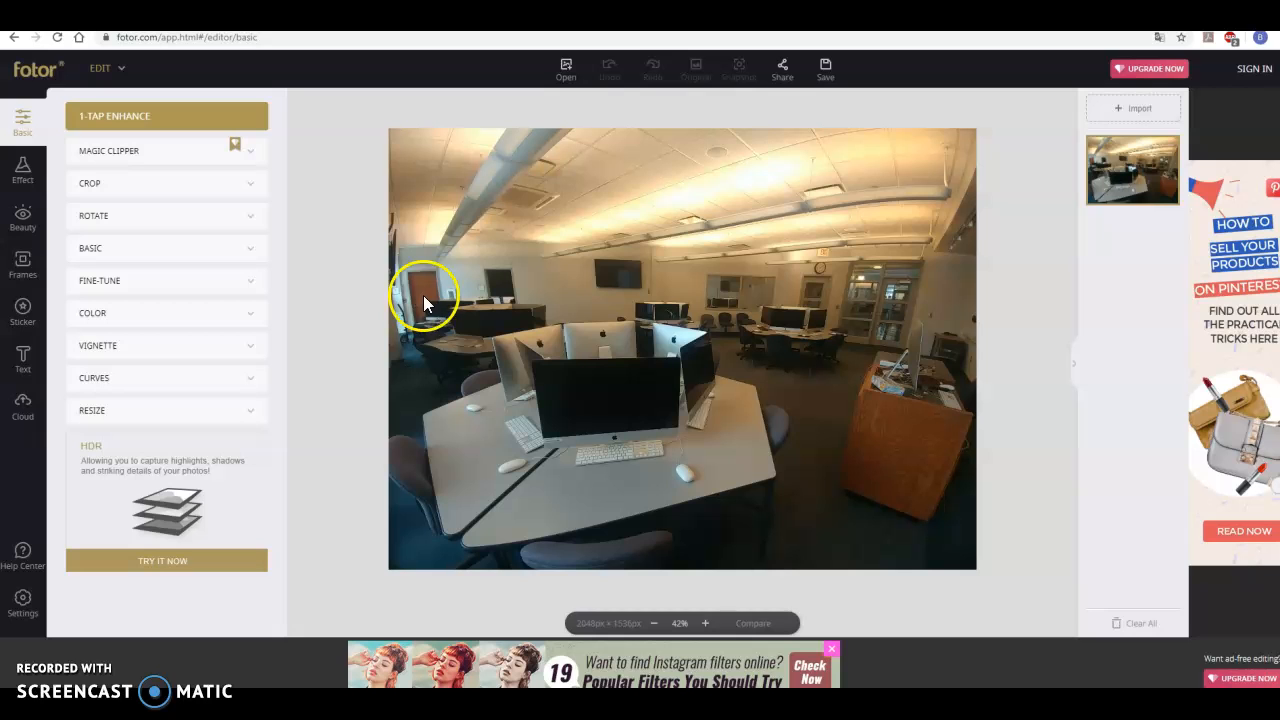
Resize the photo to 75% of its original size using percentages and apply the change.
click(253, 410)
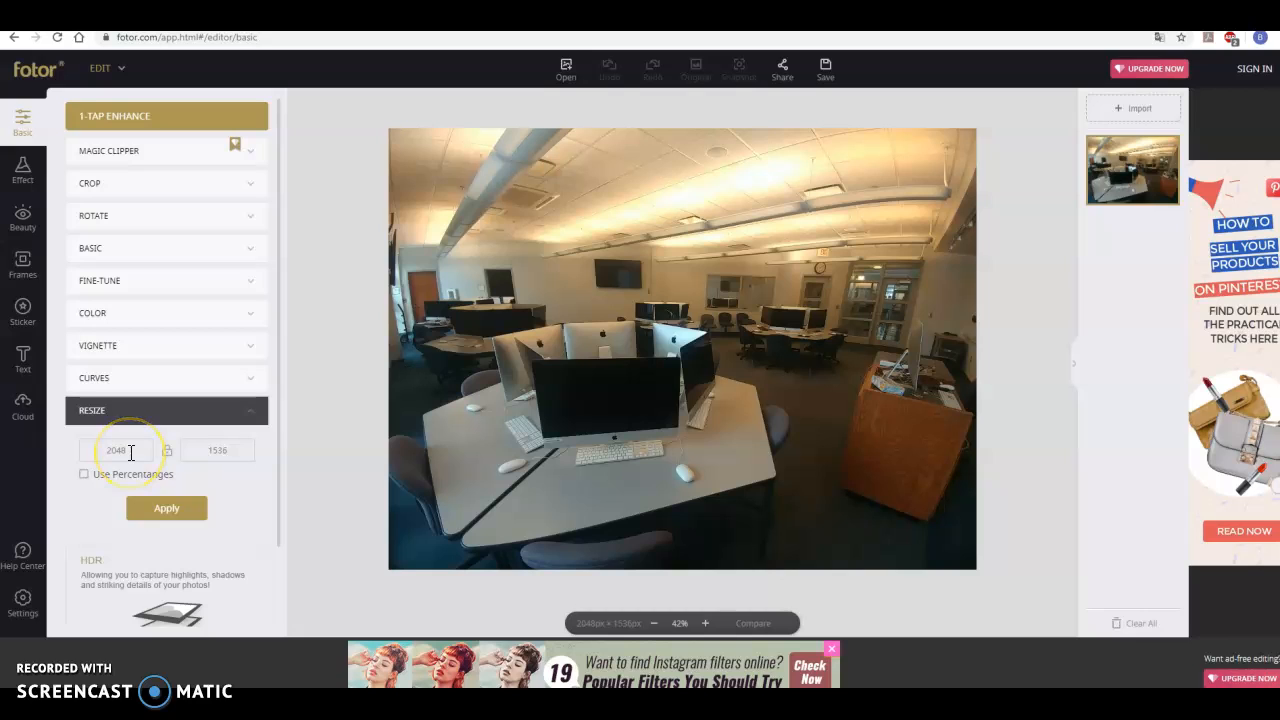
click(102, 450)
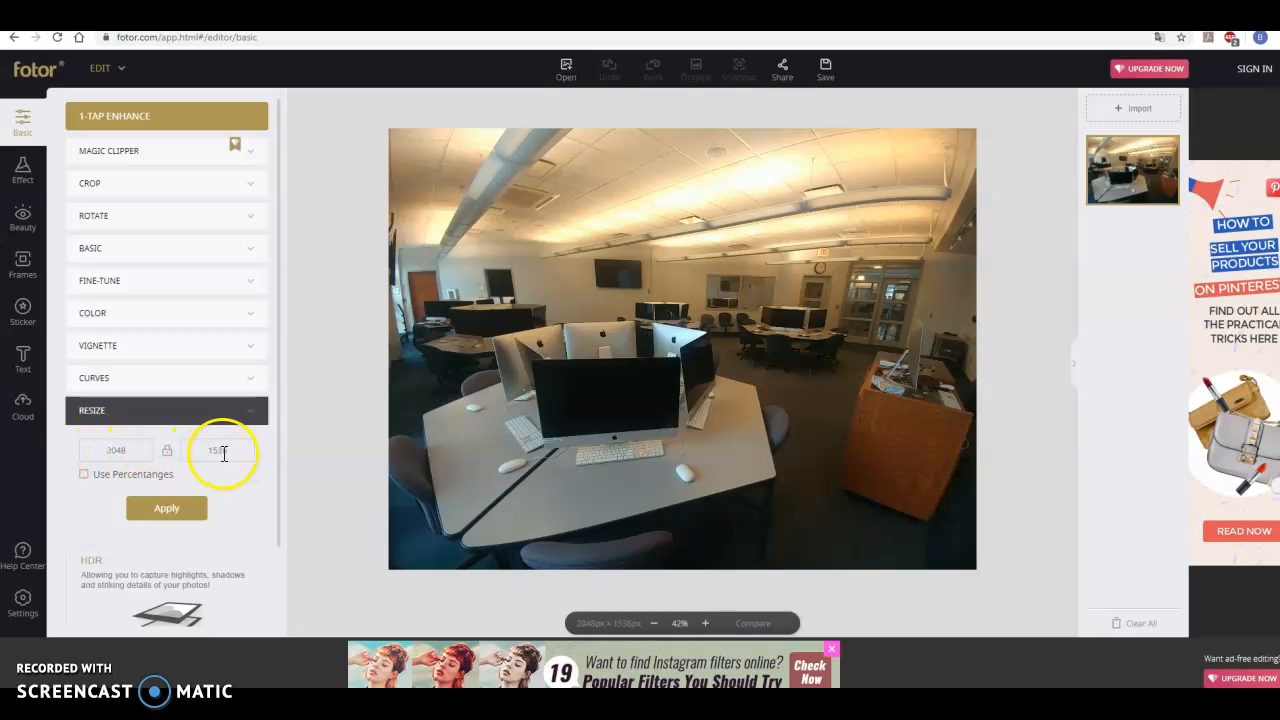
click(108, 476)
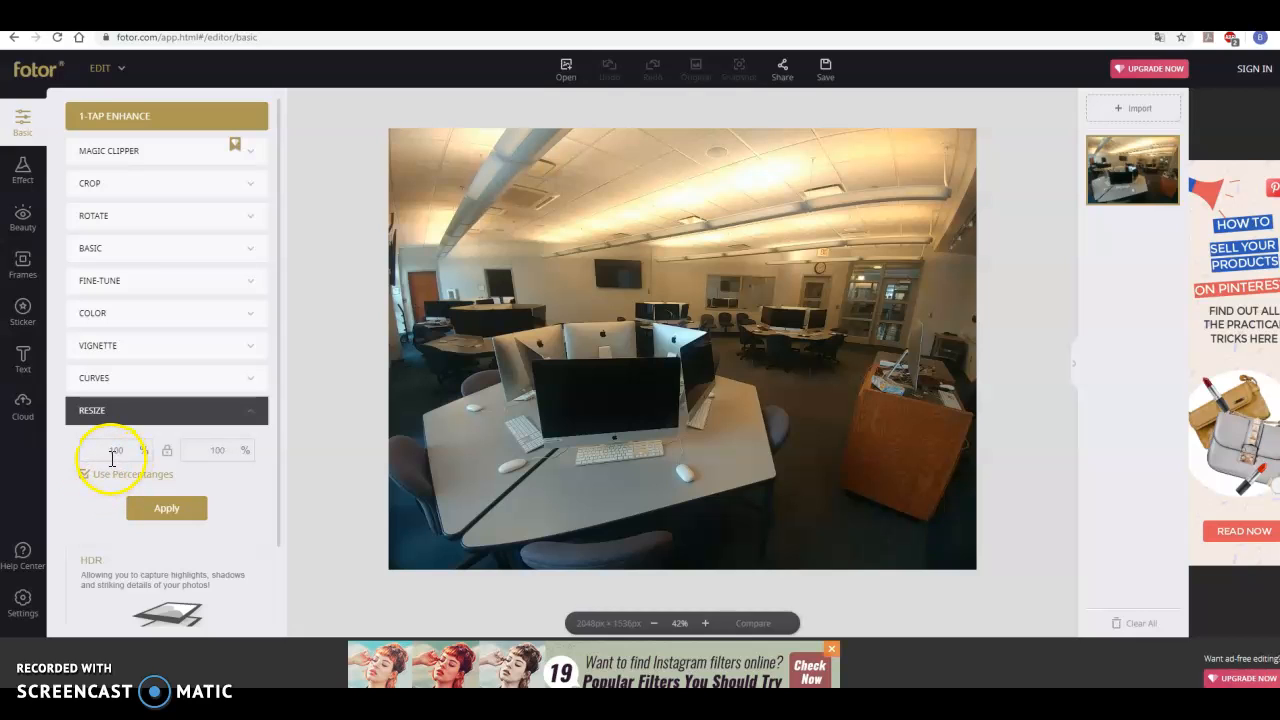
double_click(116, 451)
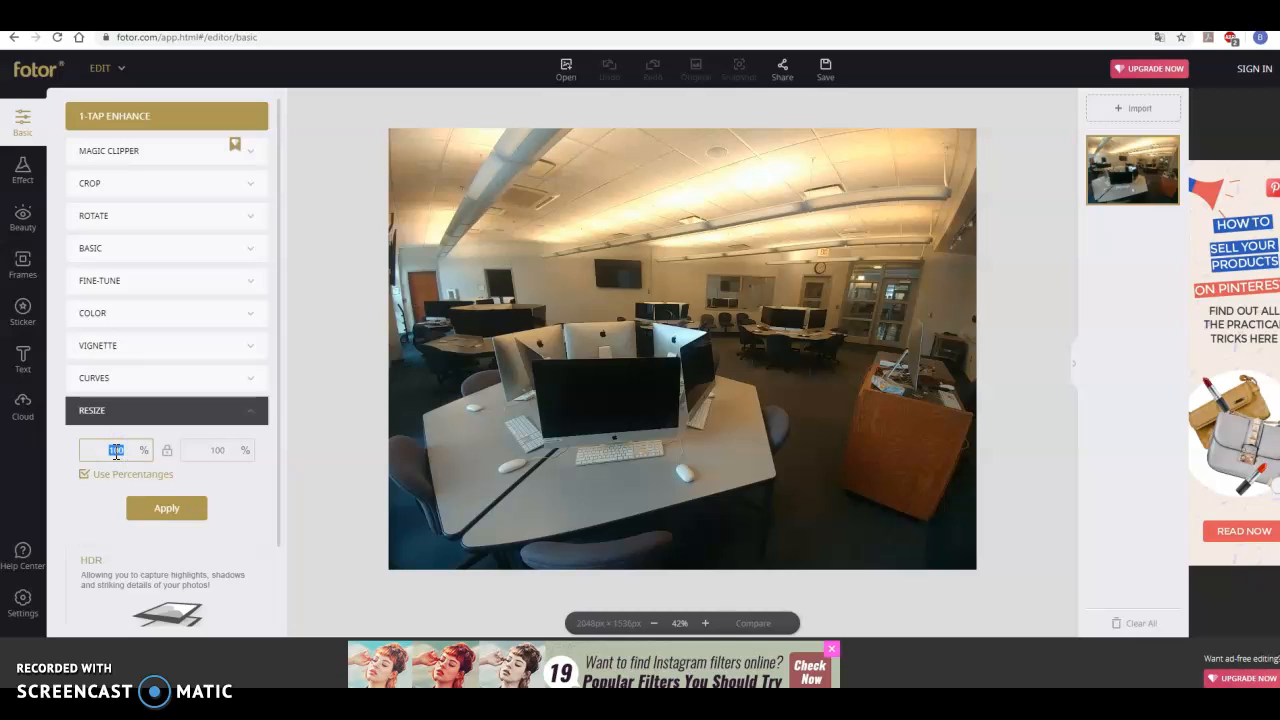
text(75)
click(166, 514)
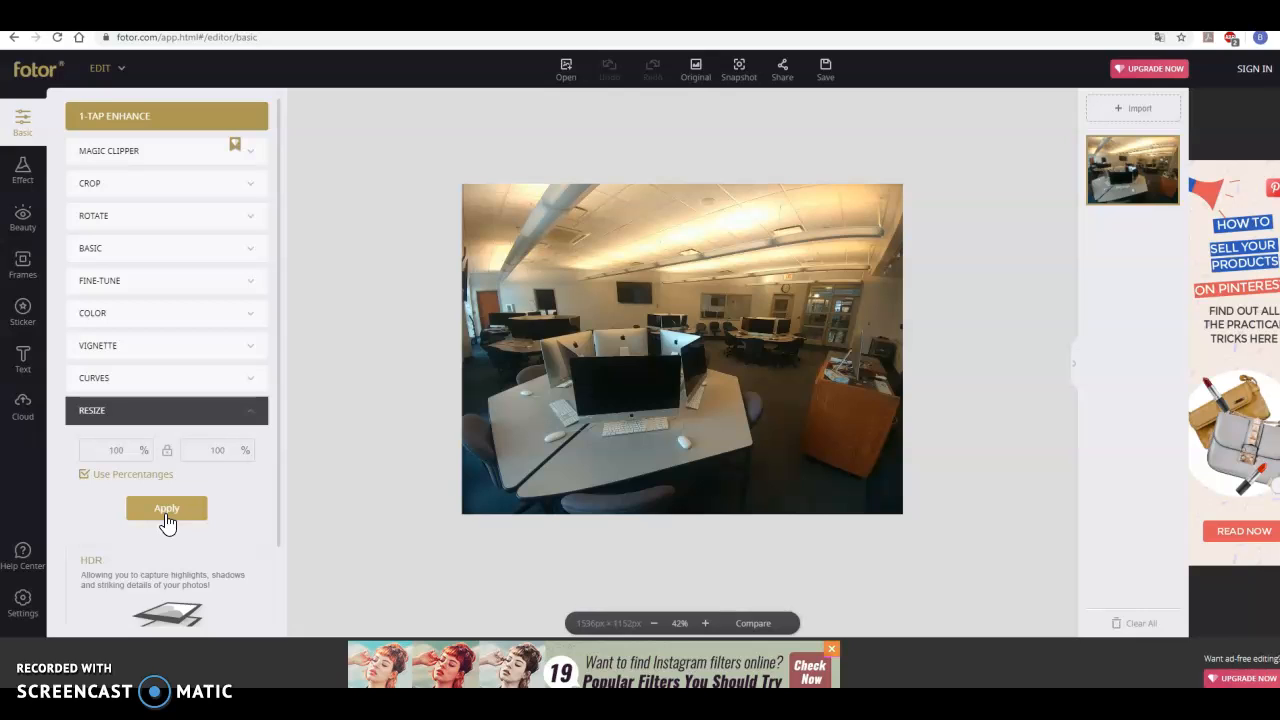
click(167, 512)
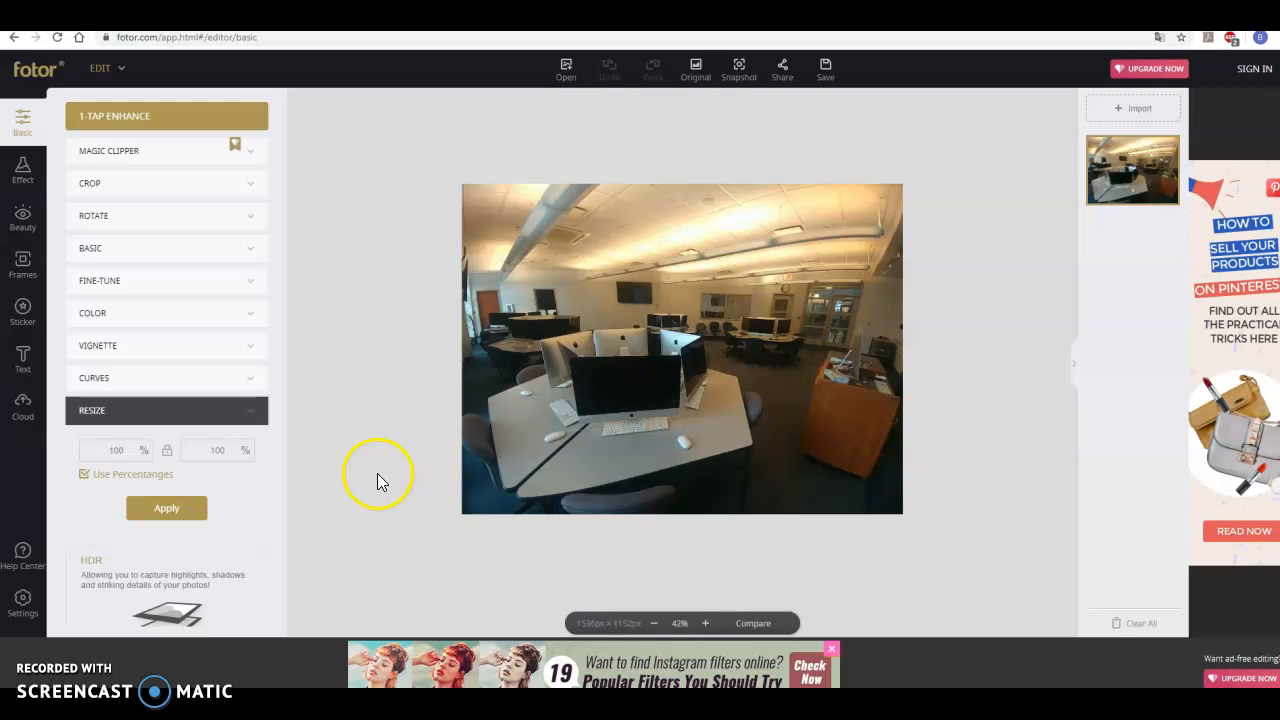
Clear the resized photo without saving it and upload grant 4 from the grant pics folder.
click(1130, 624)
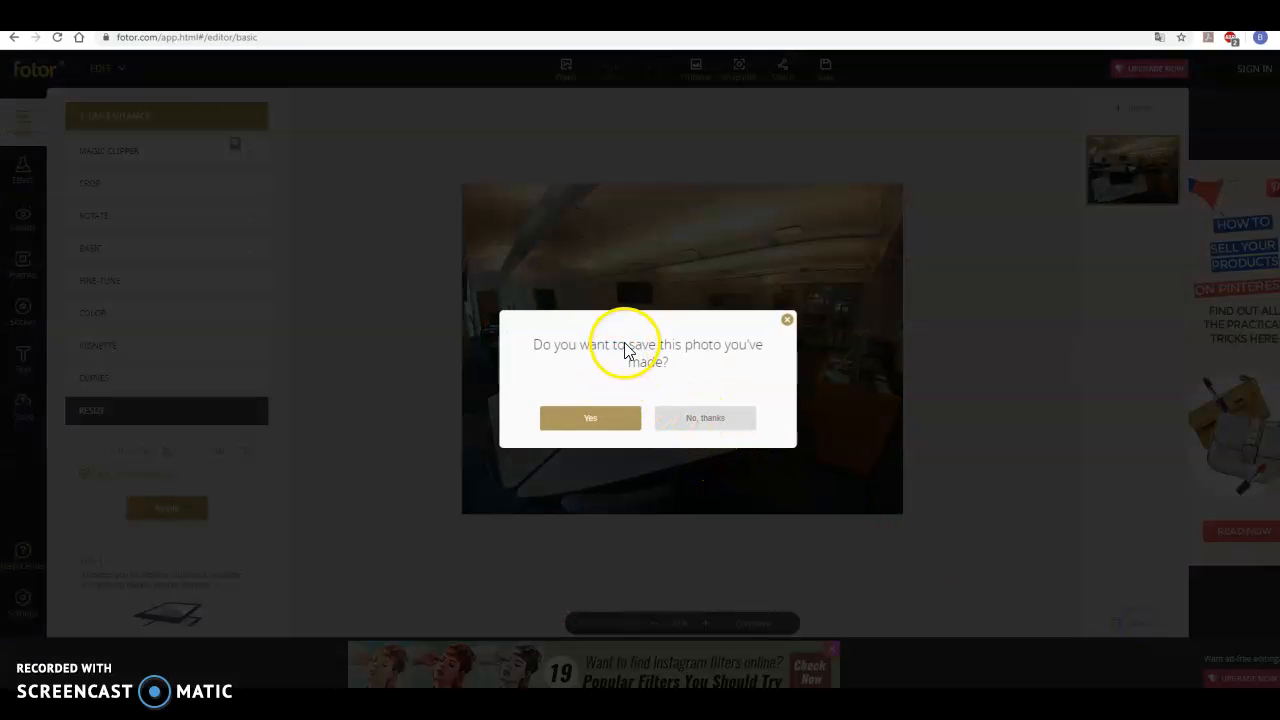
click(696, 419)
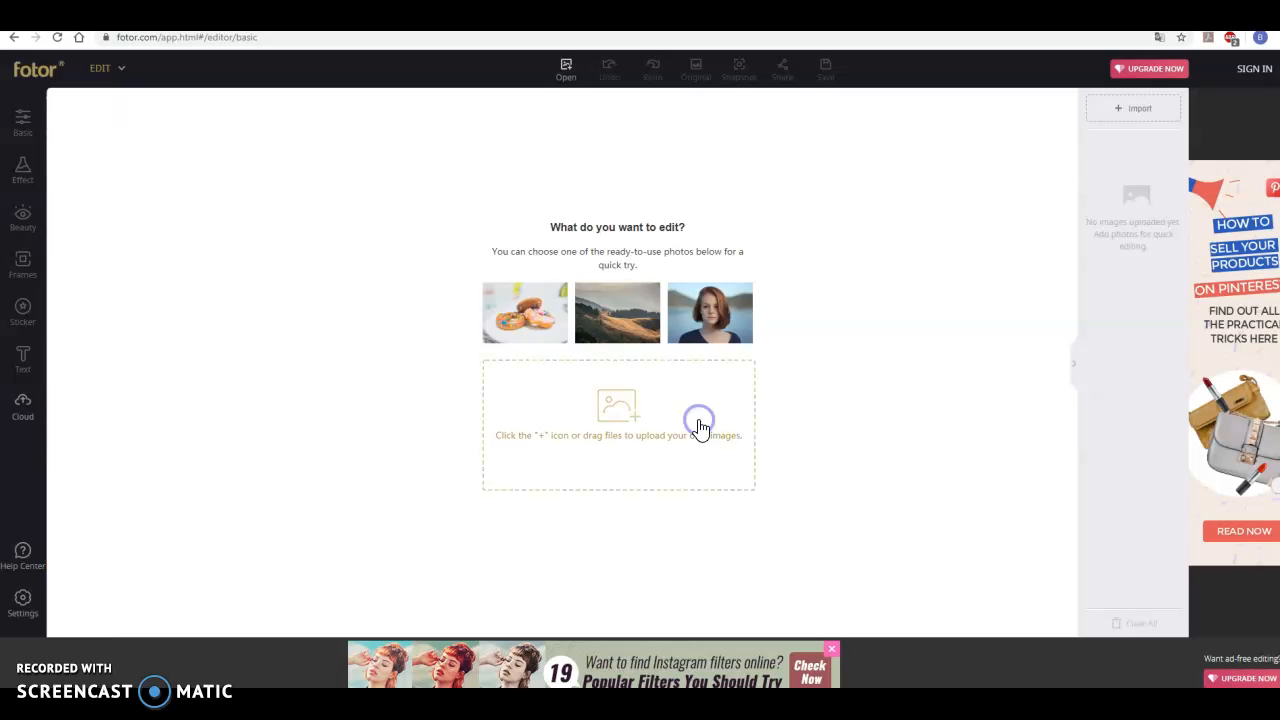
click(602, 402)
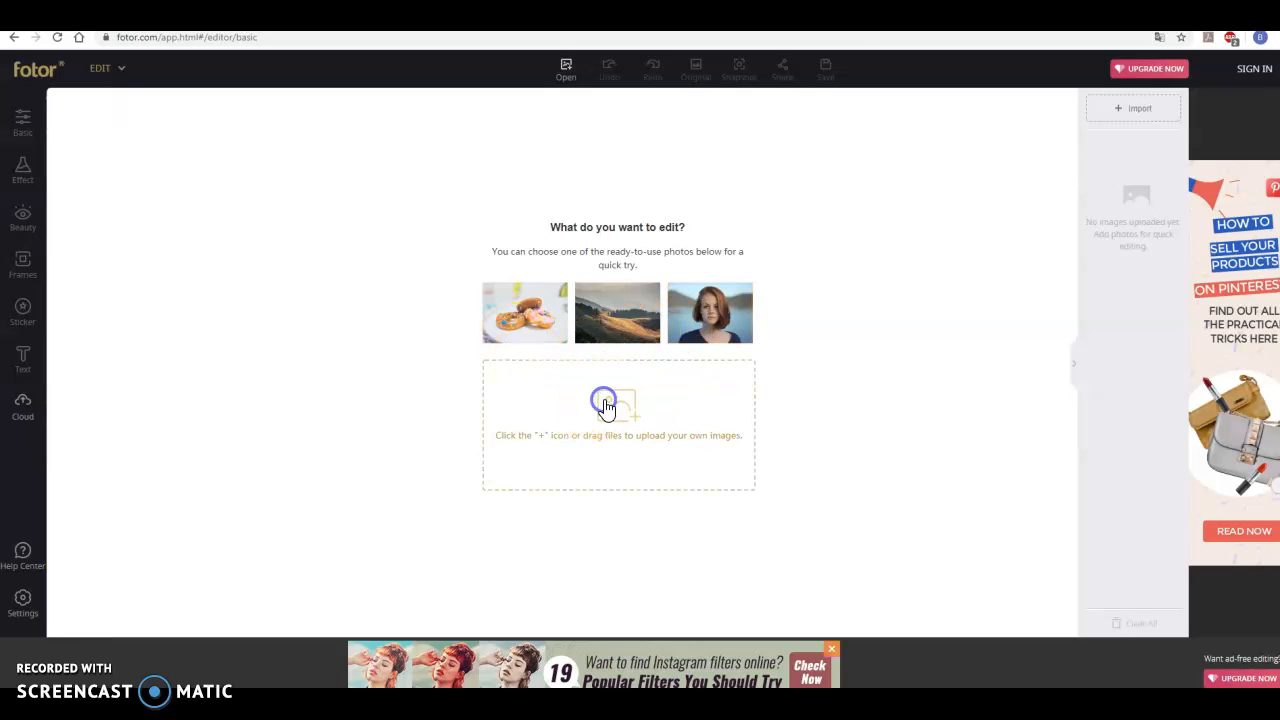
click(385, 118)
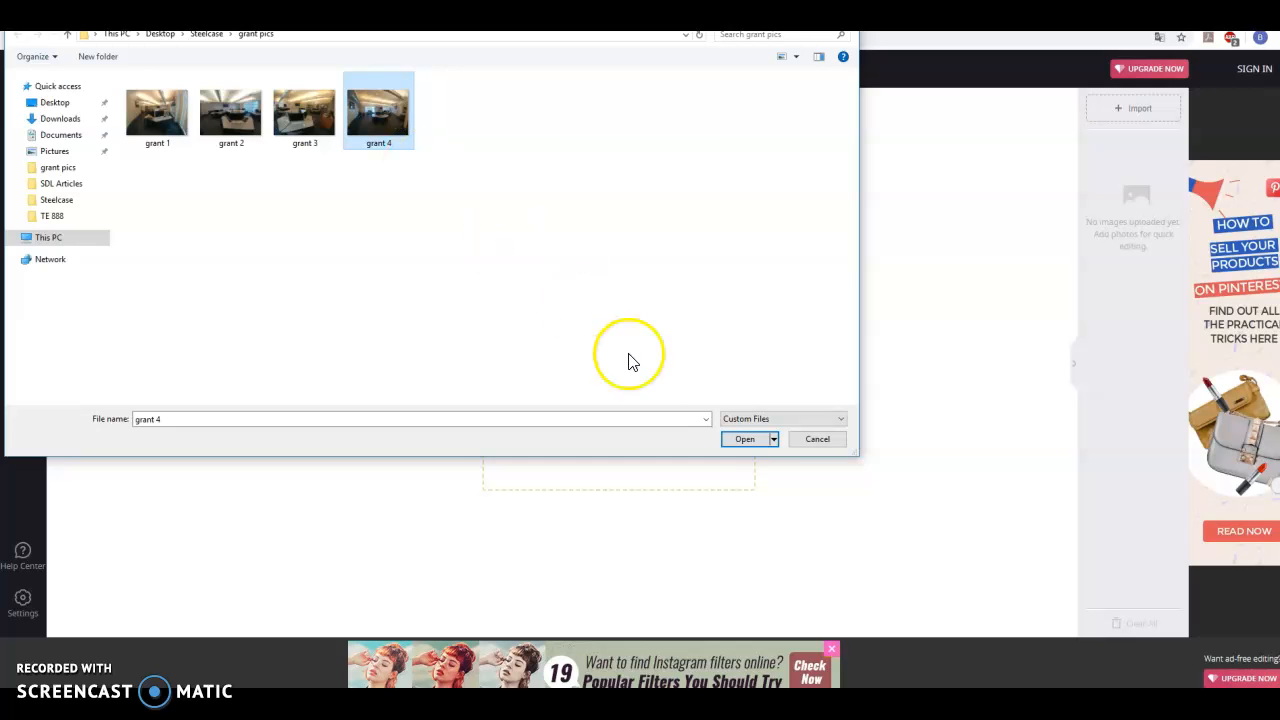
click(744, 441)
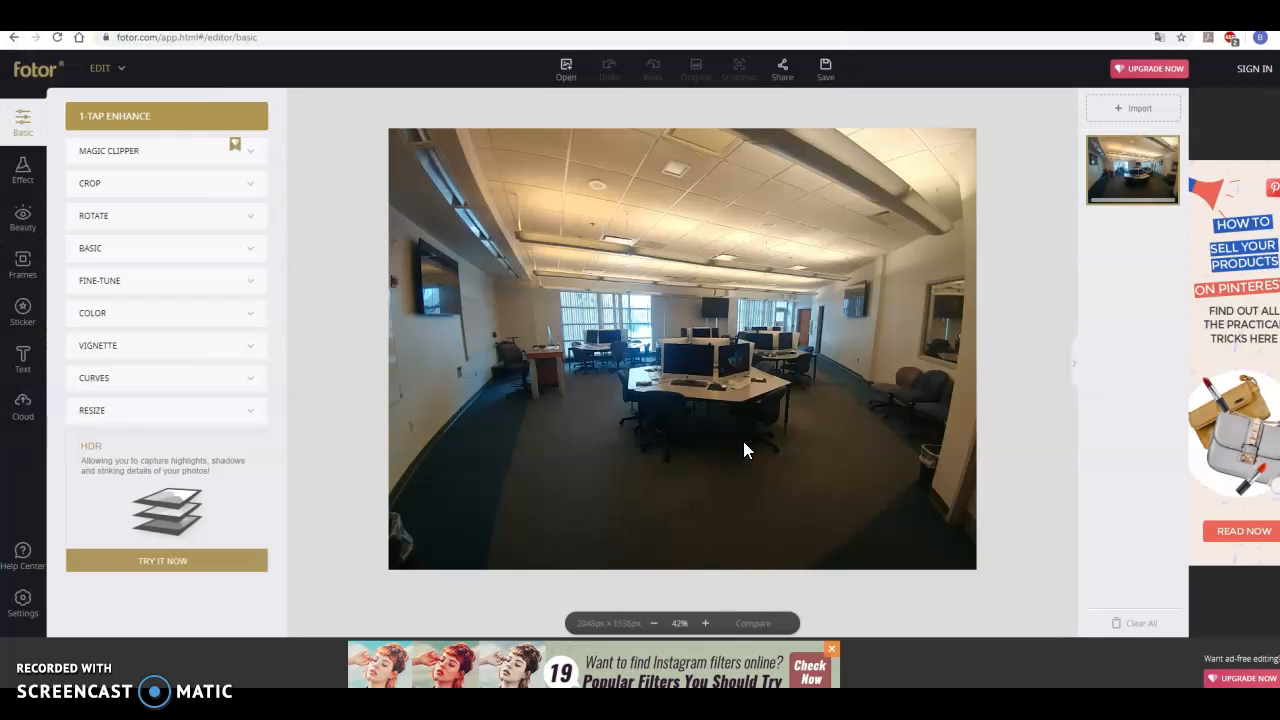
Try the photo's Brightness at 51 and at -57, and return it to 0.
click(250, 284)
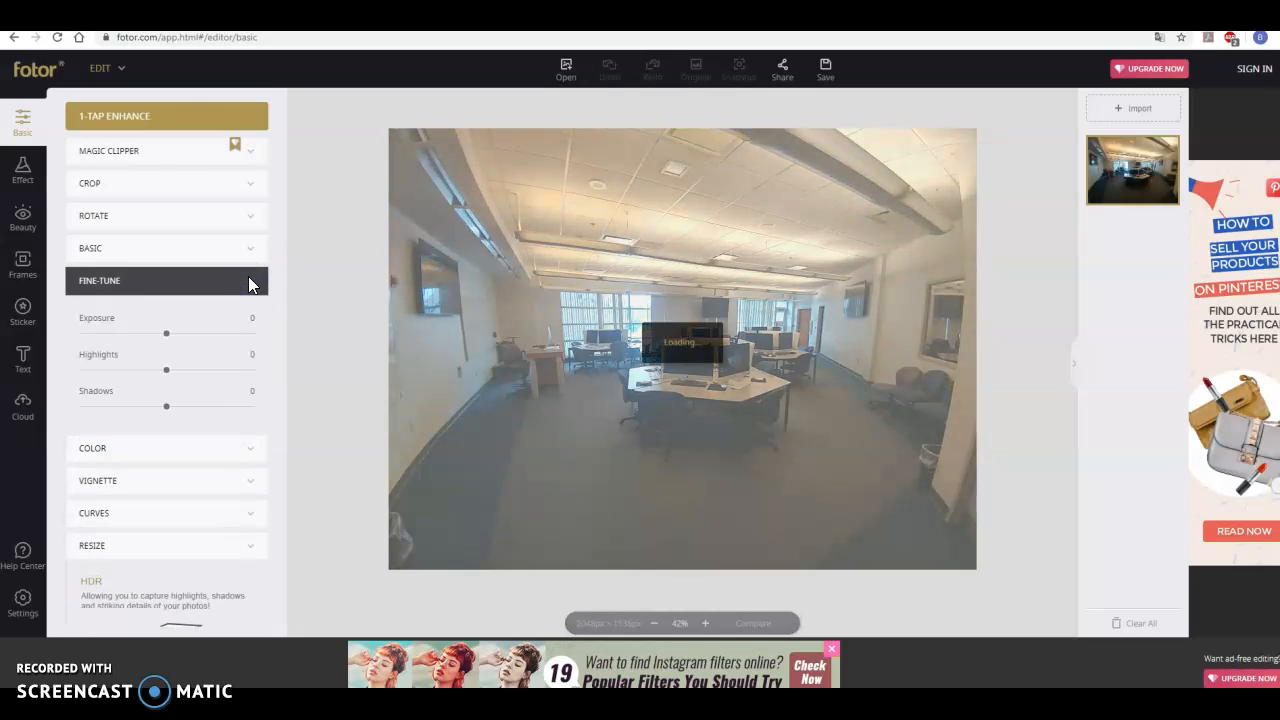
click(248, 280)
click(248, 314)
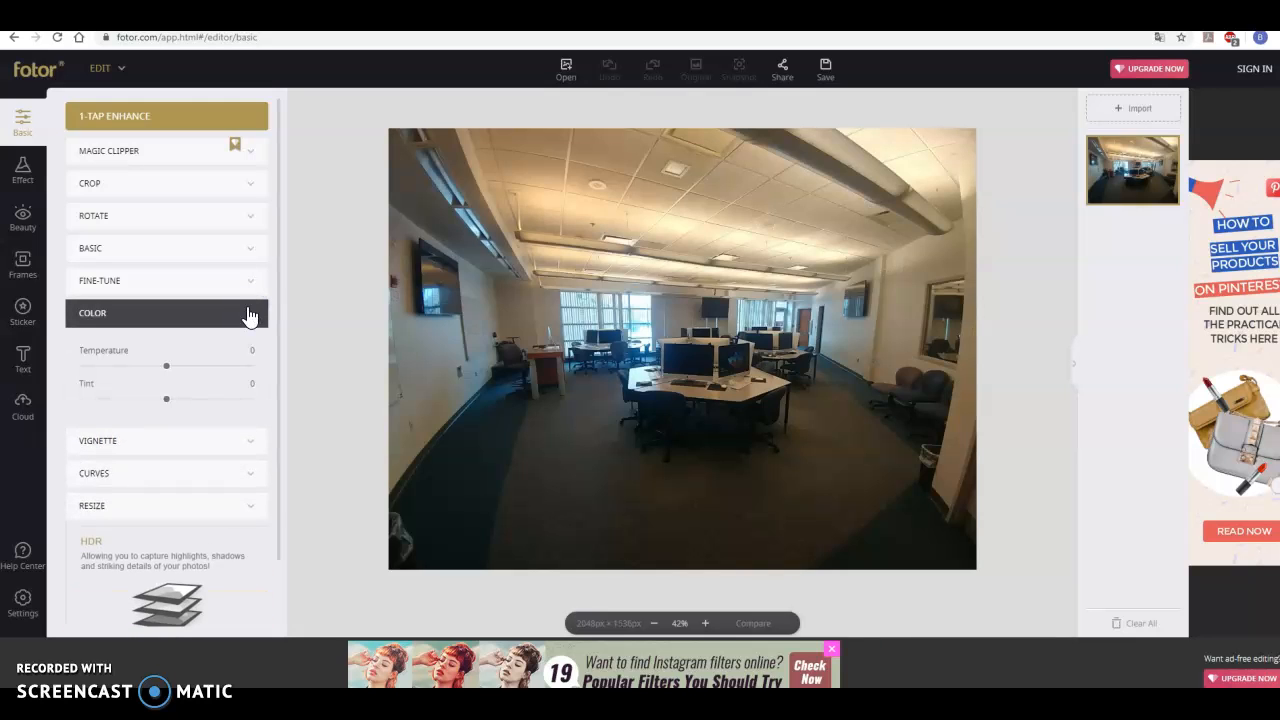
click(249, 254)
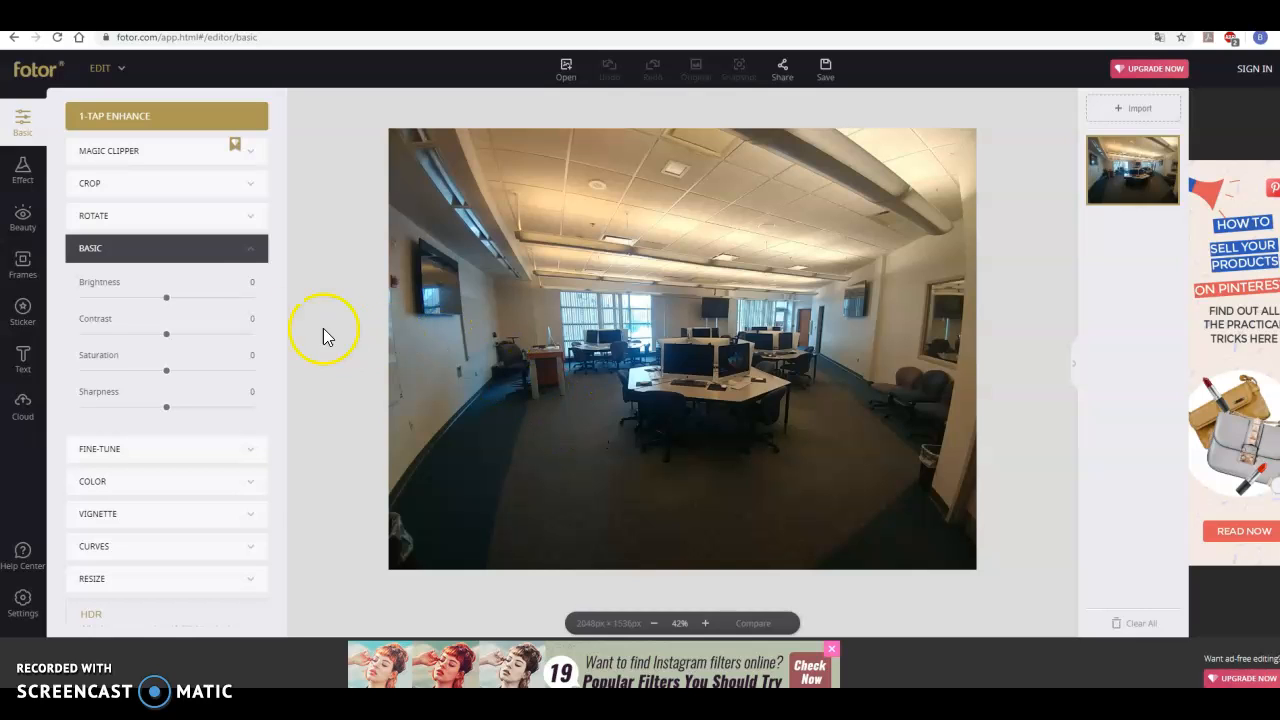
click(213, 300)
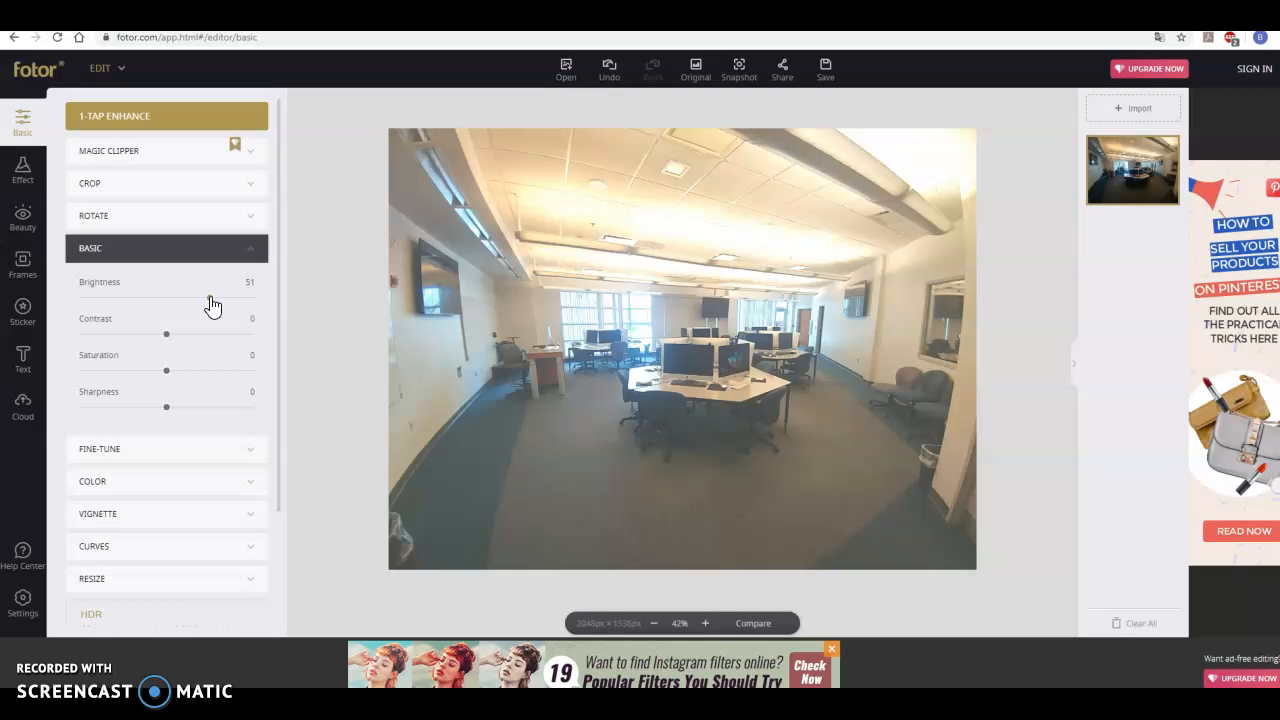
drag(213, 303, 120, 309)
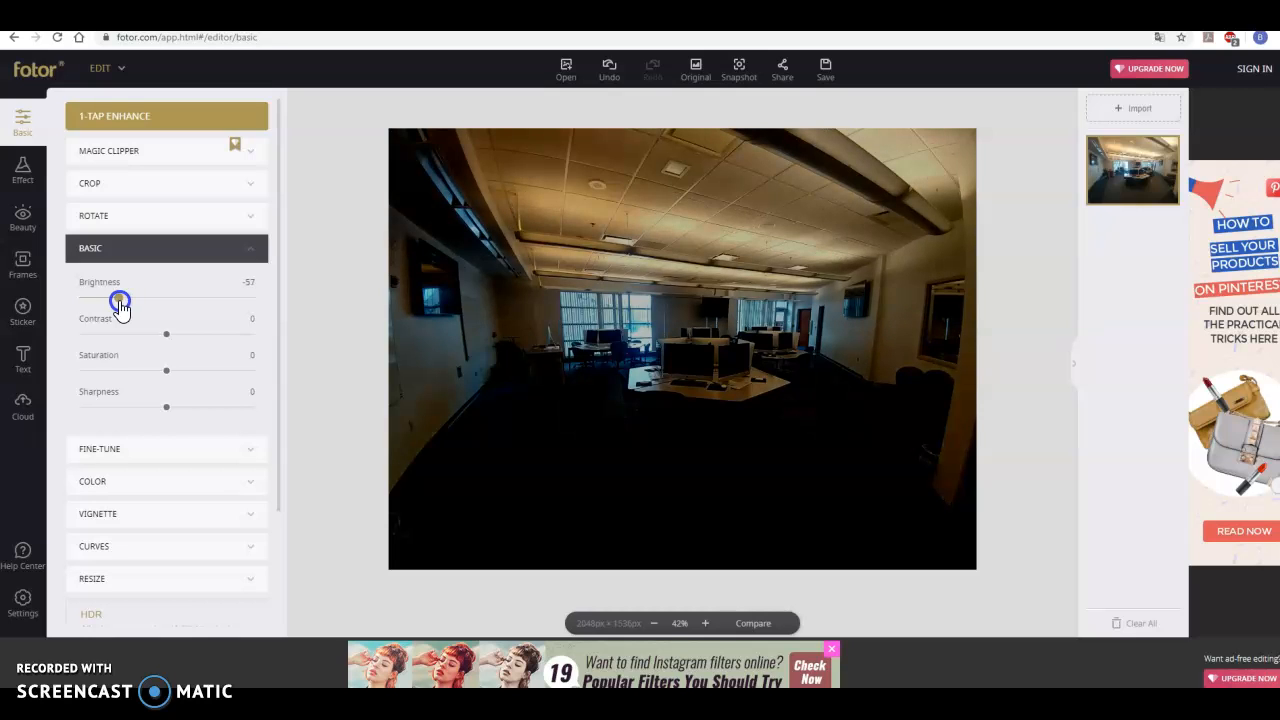
drag(120, 308, 166, 306)
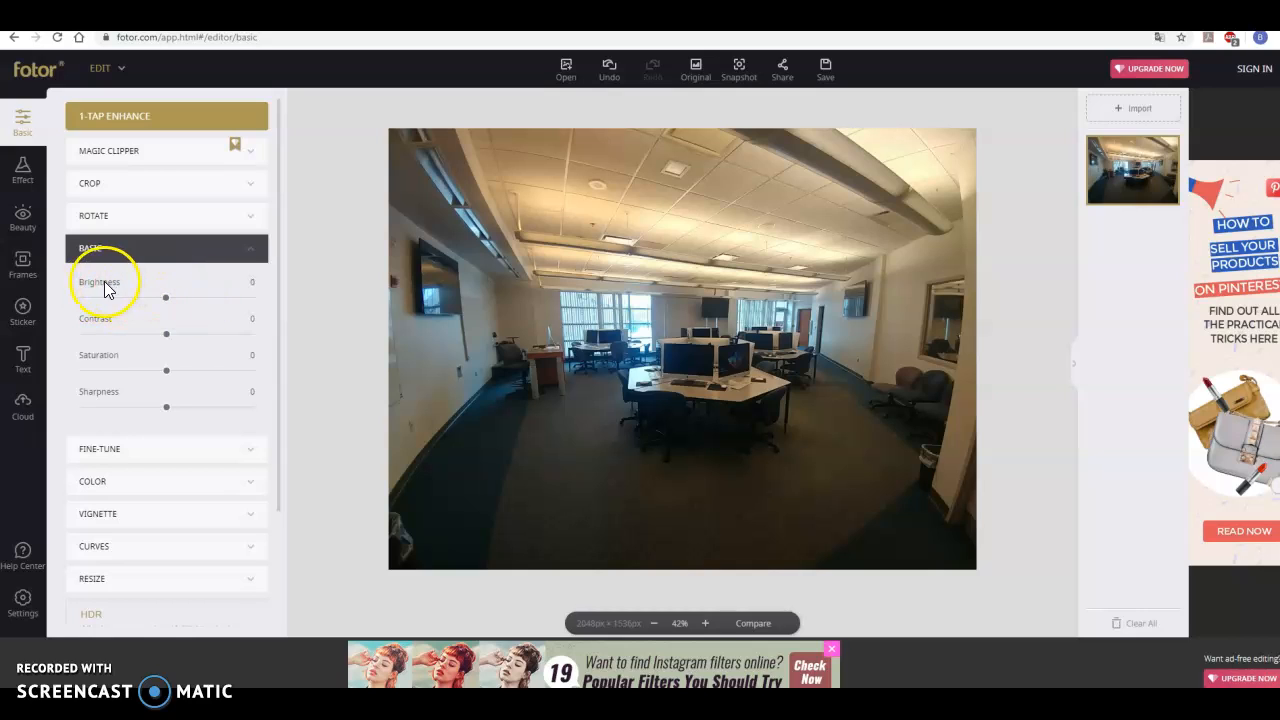
Lower the photo's Saturation to -94, return it to 0, and set Sharpness to -150.
drag(168, 336, 89, 378)
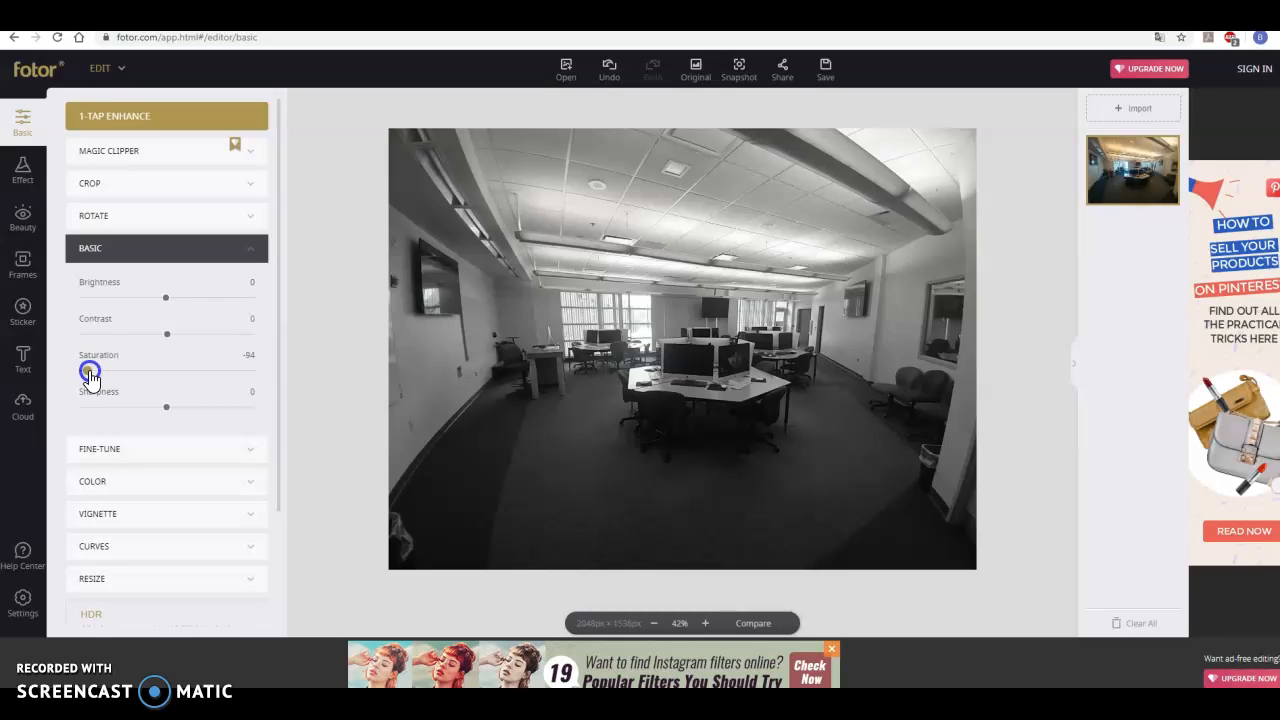
drag(89, 378, 167, 375)
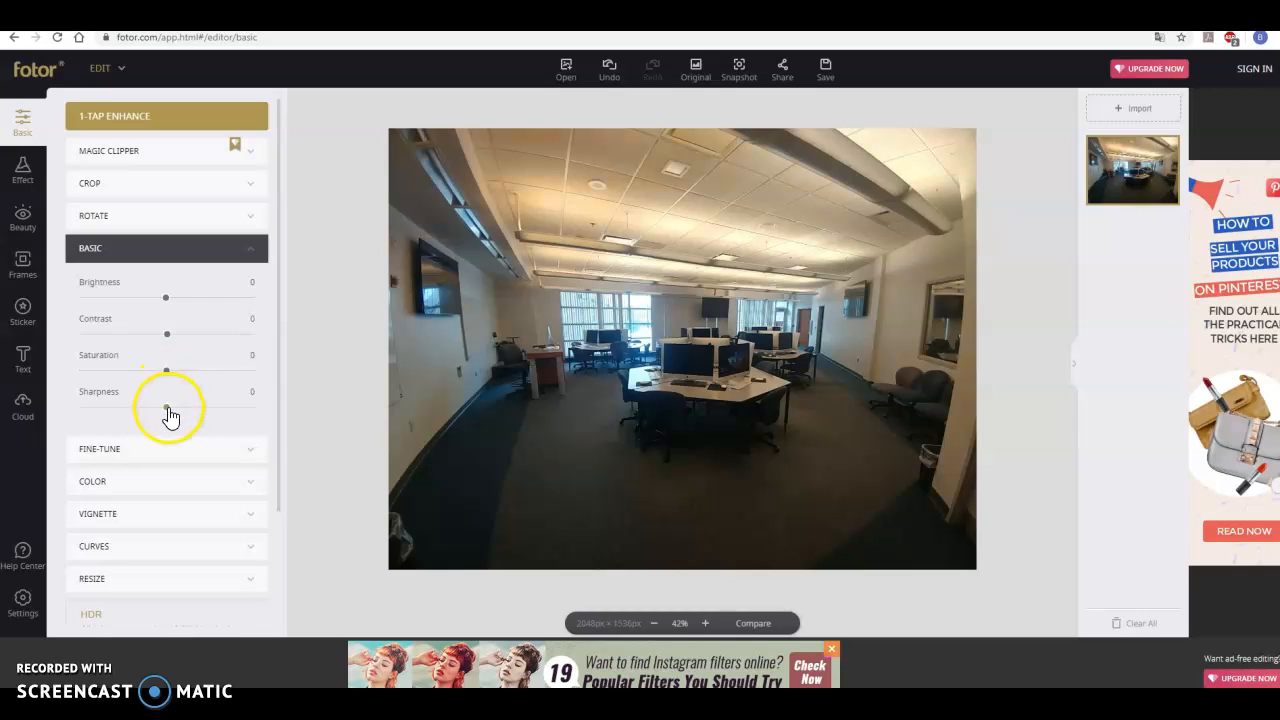
drag(170, 417, 103, 415)
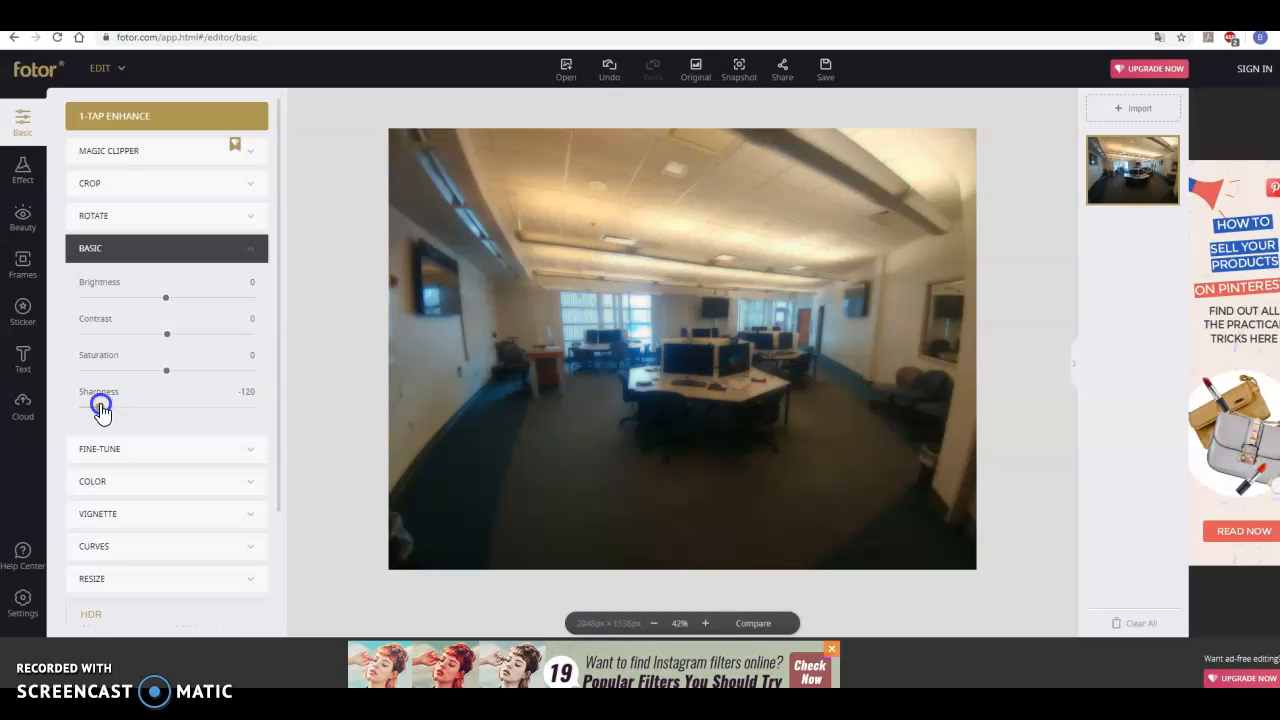
drag(101, 410, 64, 413)
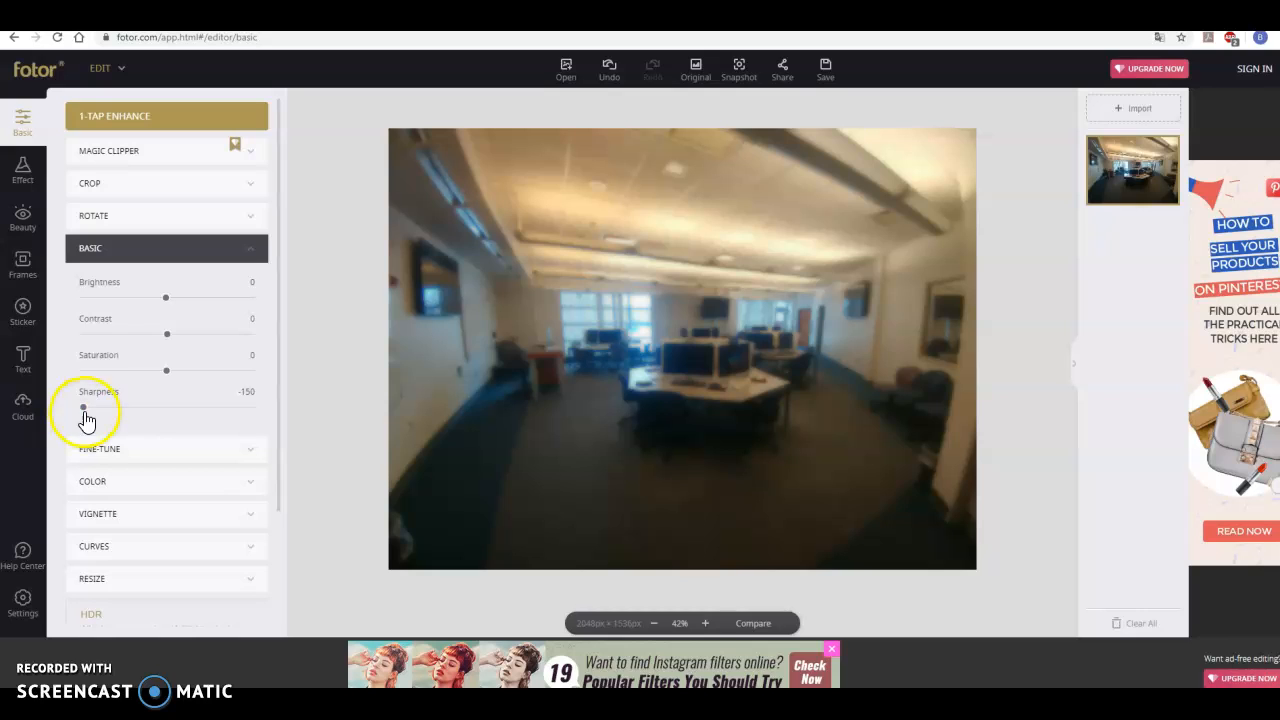
Clear the blurred photo without saving it and upload grant 1 from the grant pics folder.
click(1136, 624)
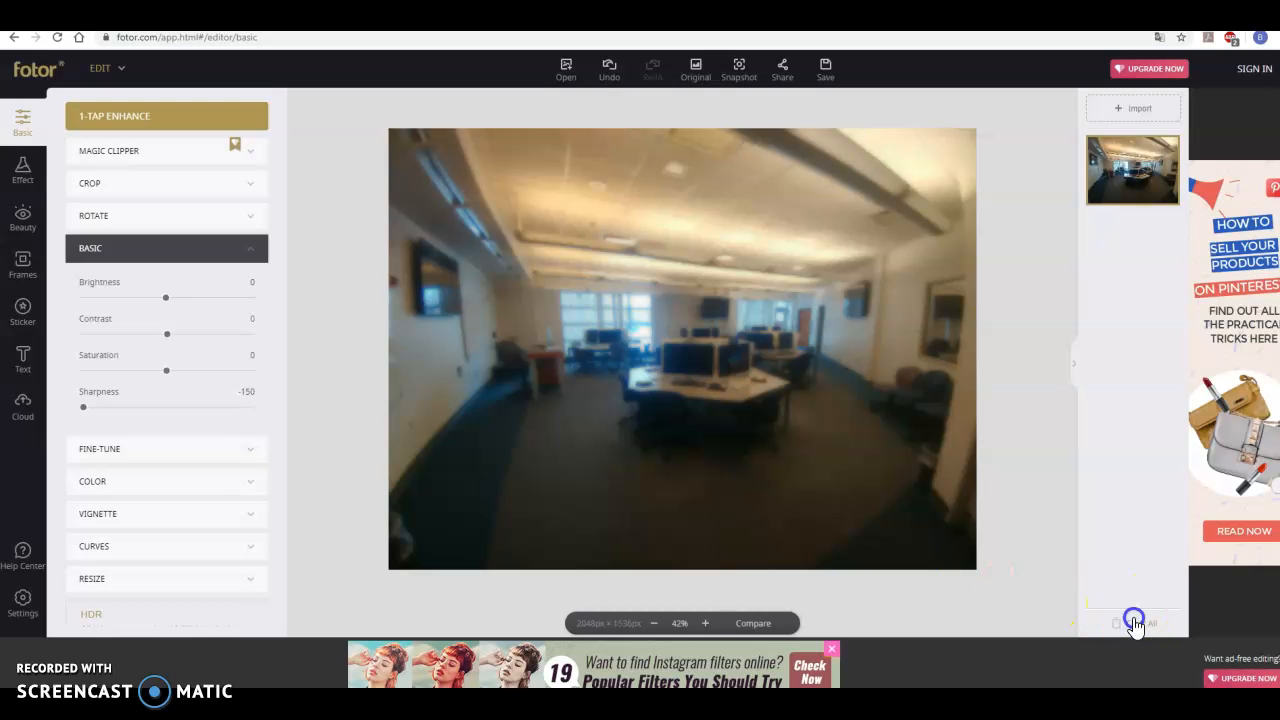
click(704, 424)
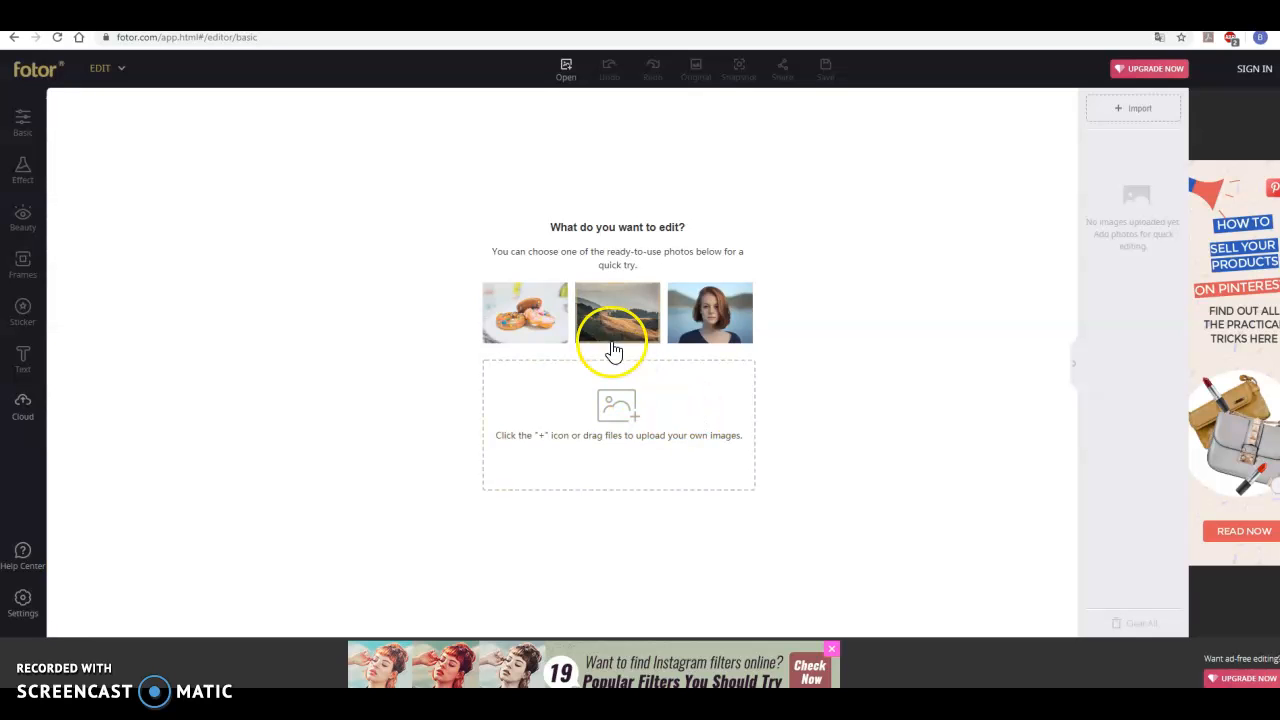
click(617, 405)
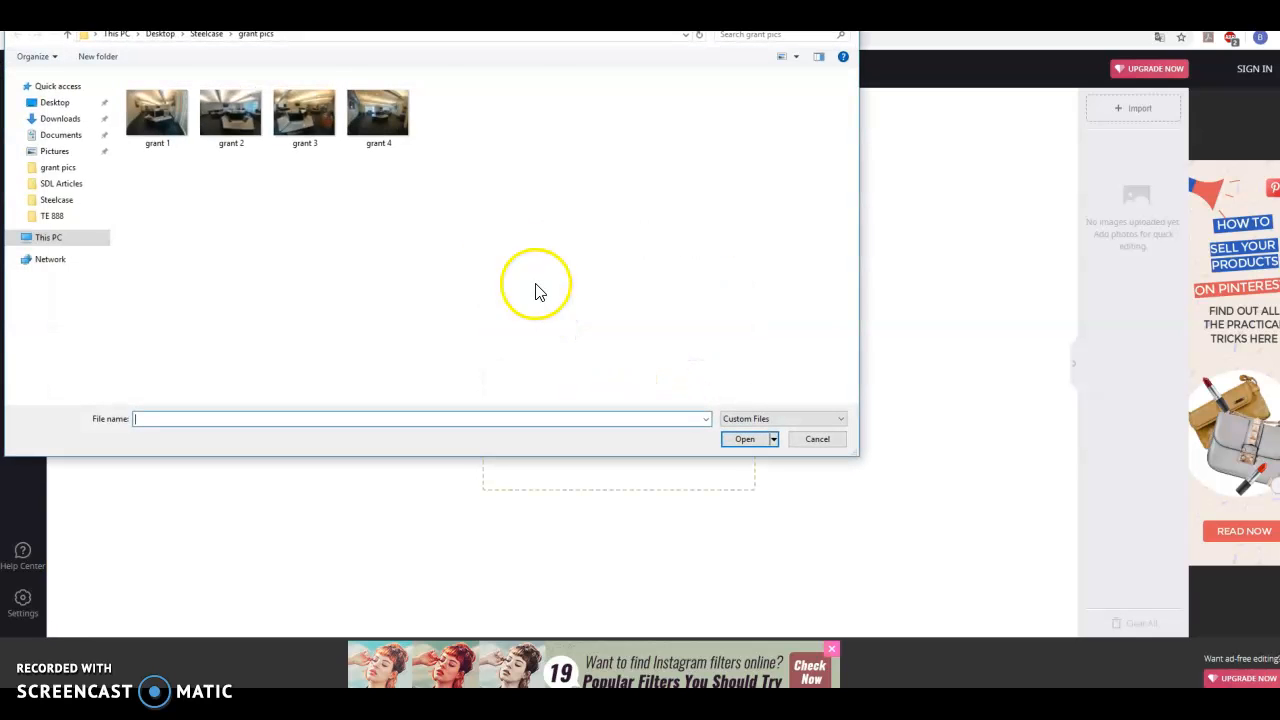
click(160, 112)
click(746, 442)
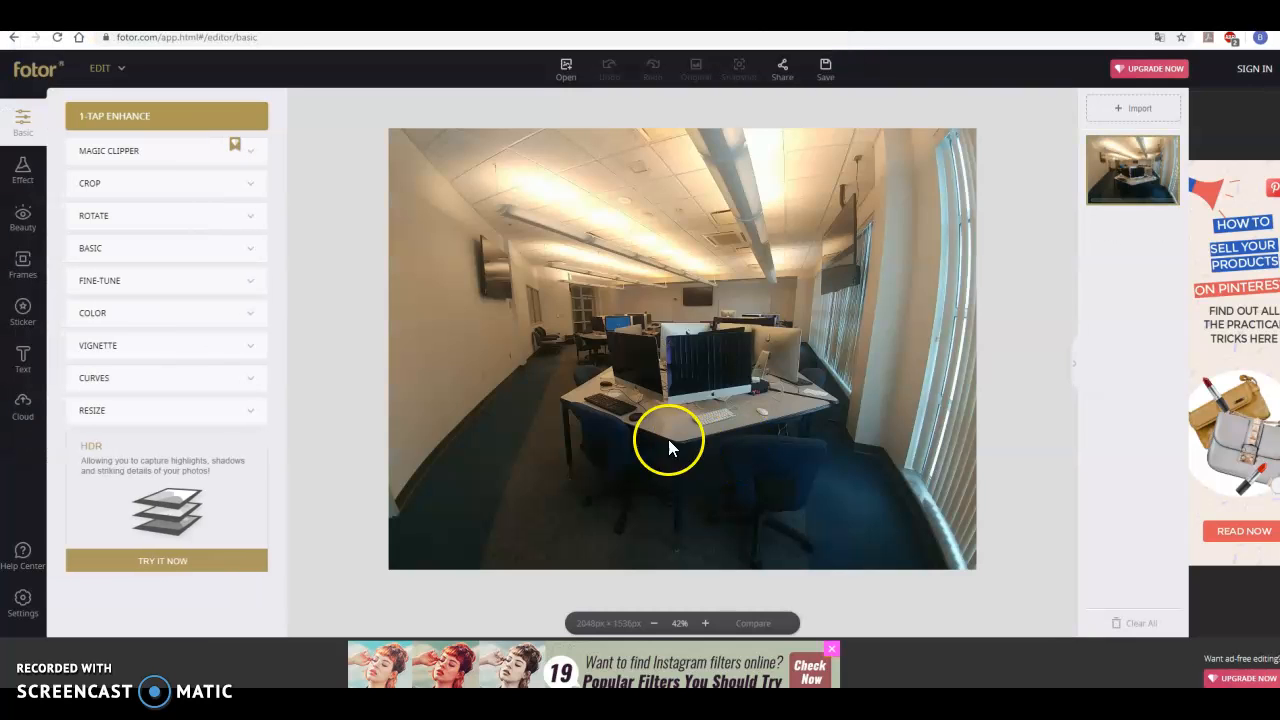
Set the photo's Tint to -43 and its color Temperature to 89.
click(246, 323)
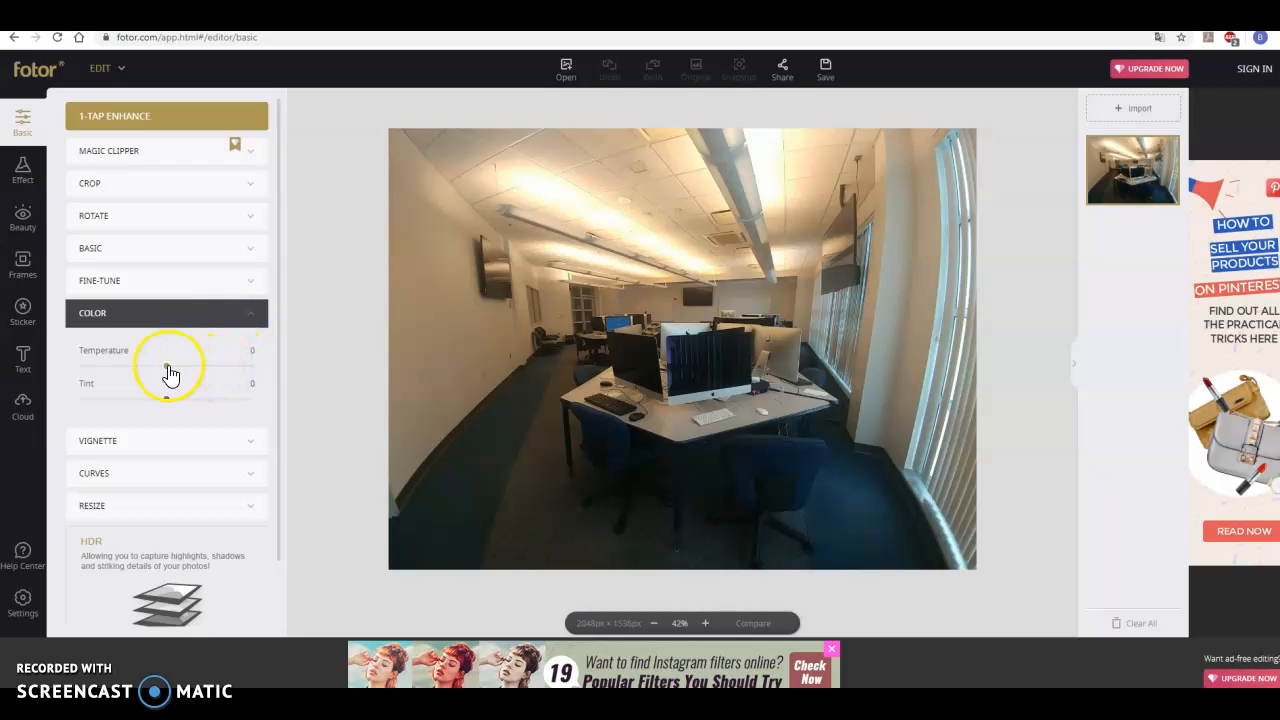
drag(171, 373, 96, 408)
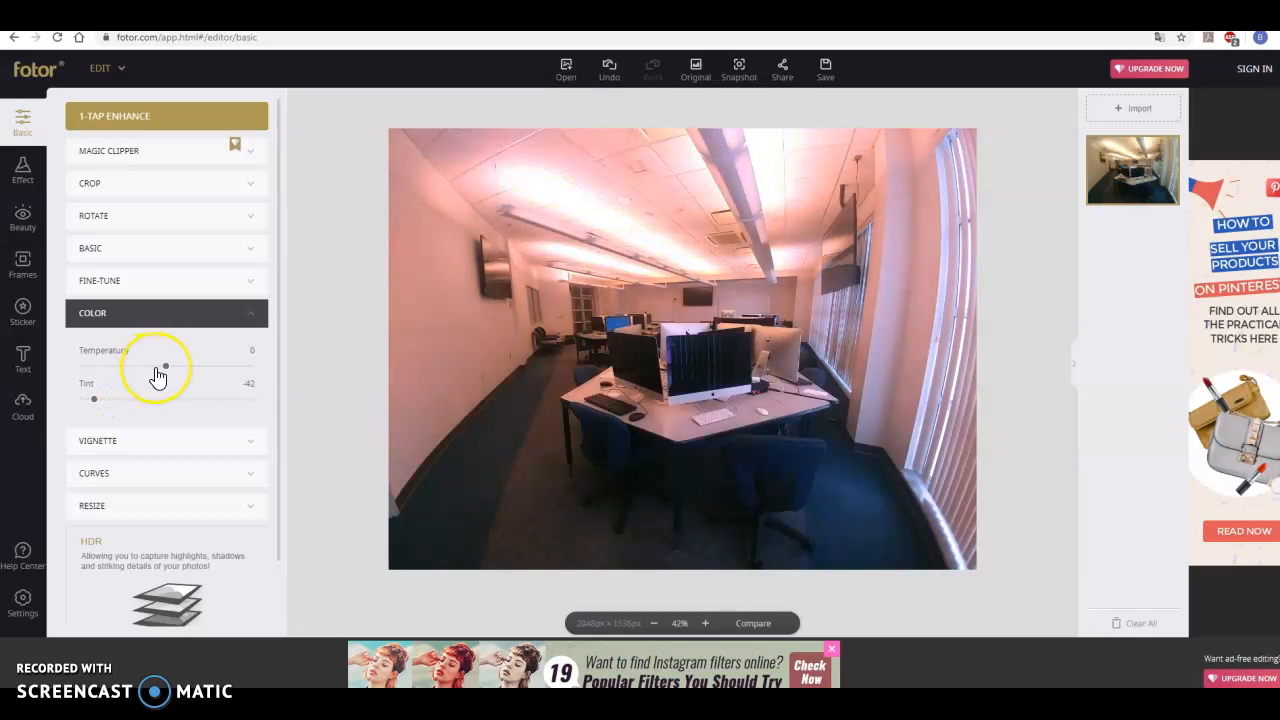
click(172, 373)
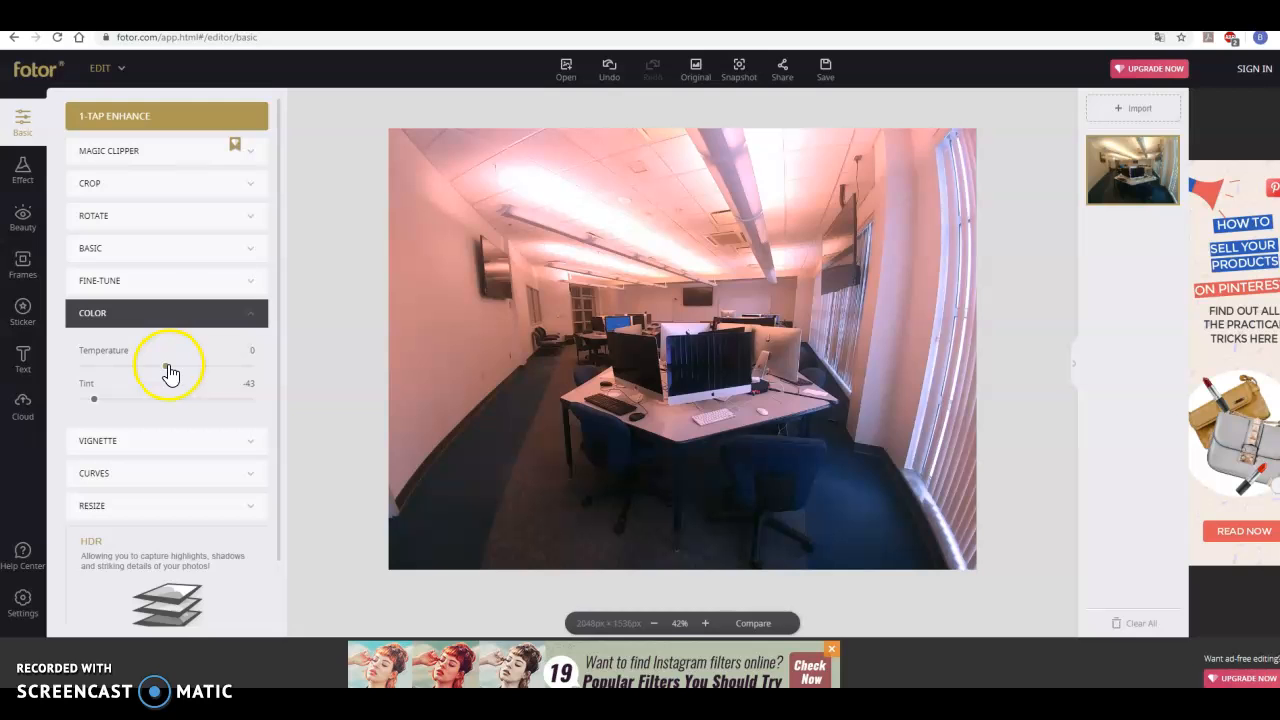
drag(170, 372, 241, 380)
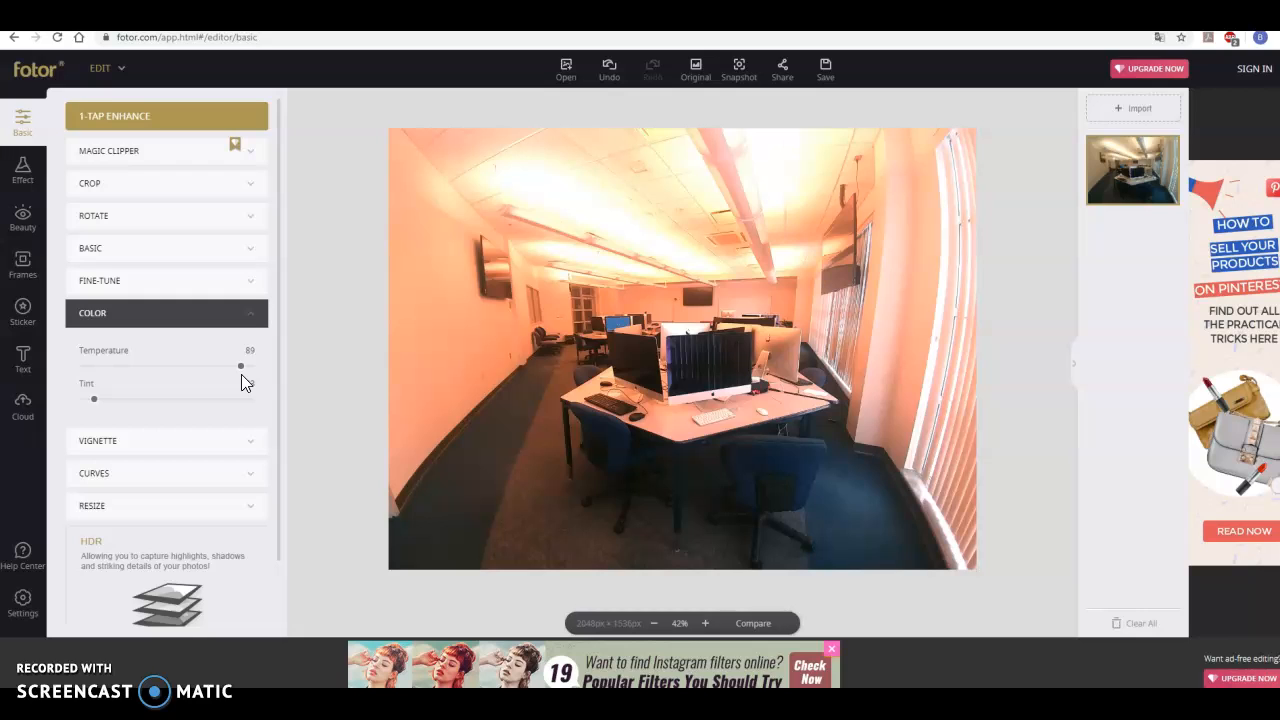
click(195, 444)
click(192, 448)
click(888, 556)
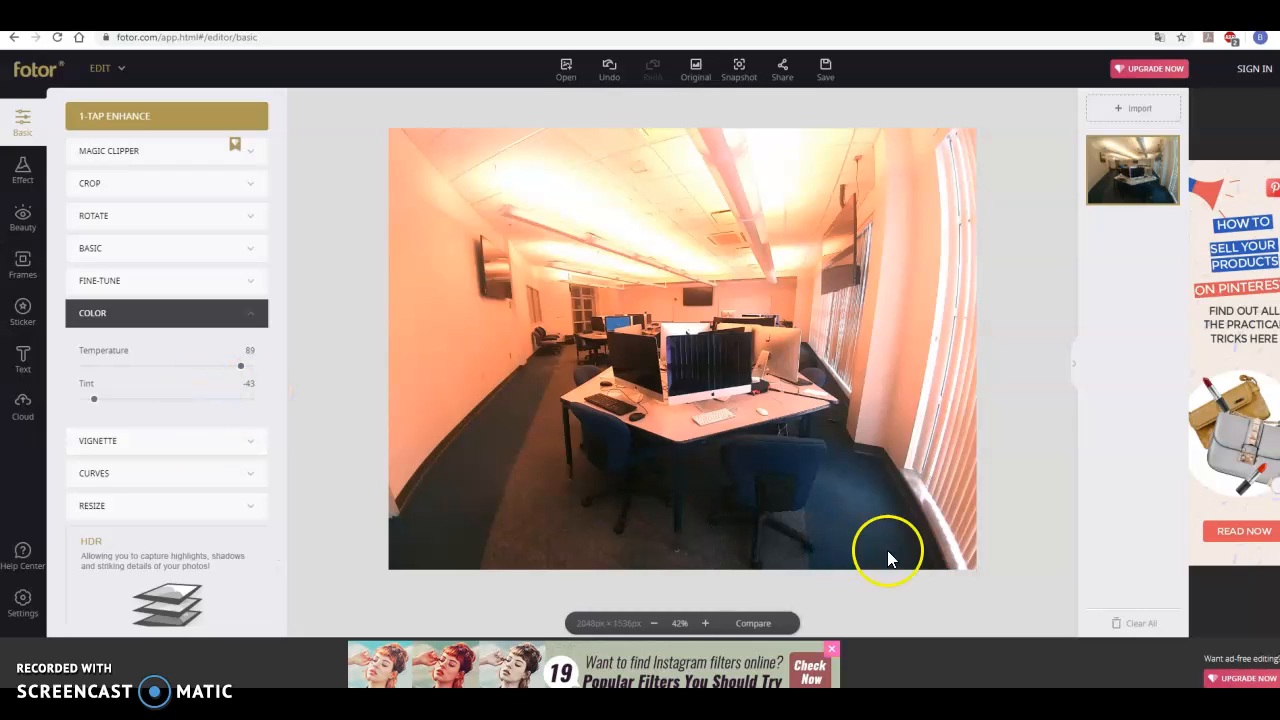
Clear the recolored photo without saving it and upload the original grant 1 again.
click(1140, 626)
click(680, 429)
click(615, 410)
double_click(163, 130)
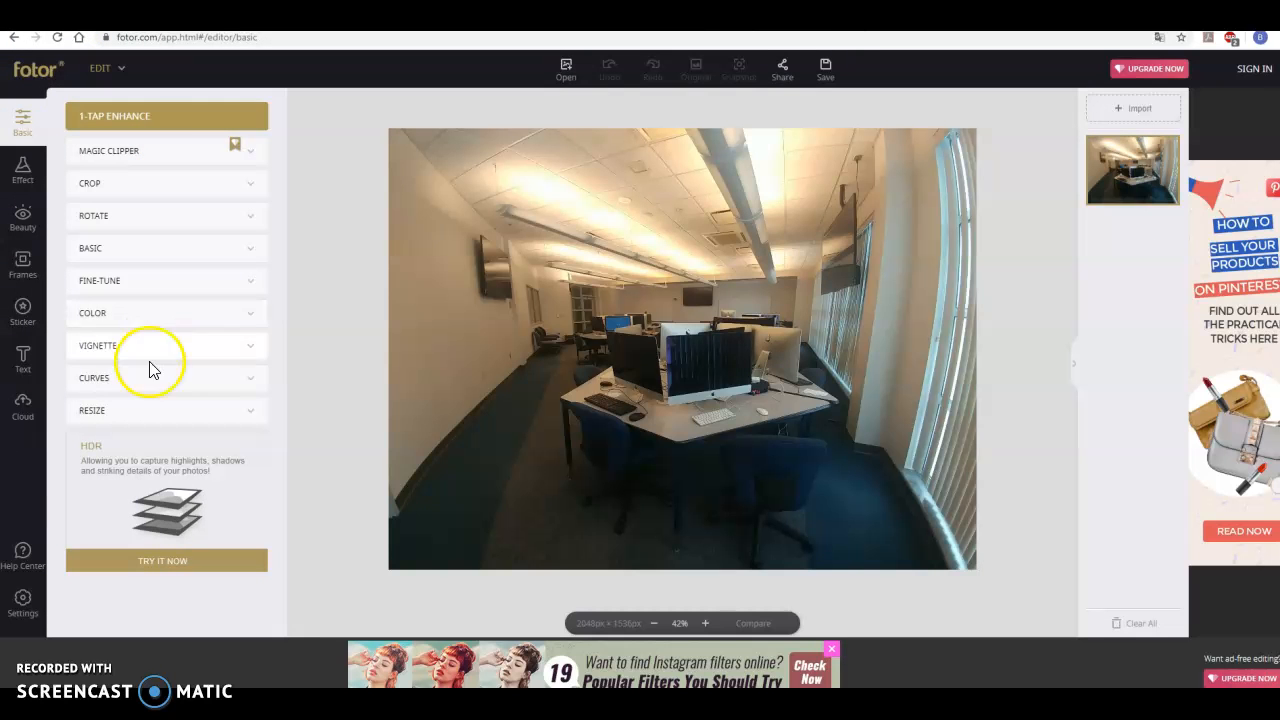
Try out the Vignette intensity and return it to 0, and bend the RGB curve upward and reset it.
click(145, 352)
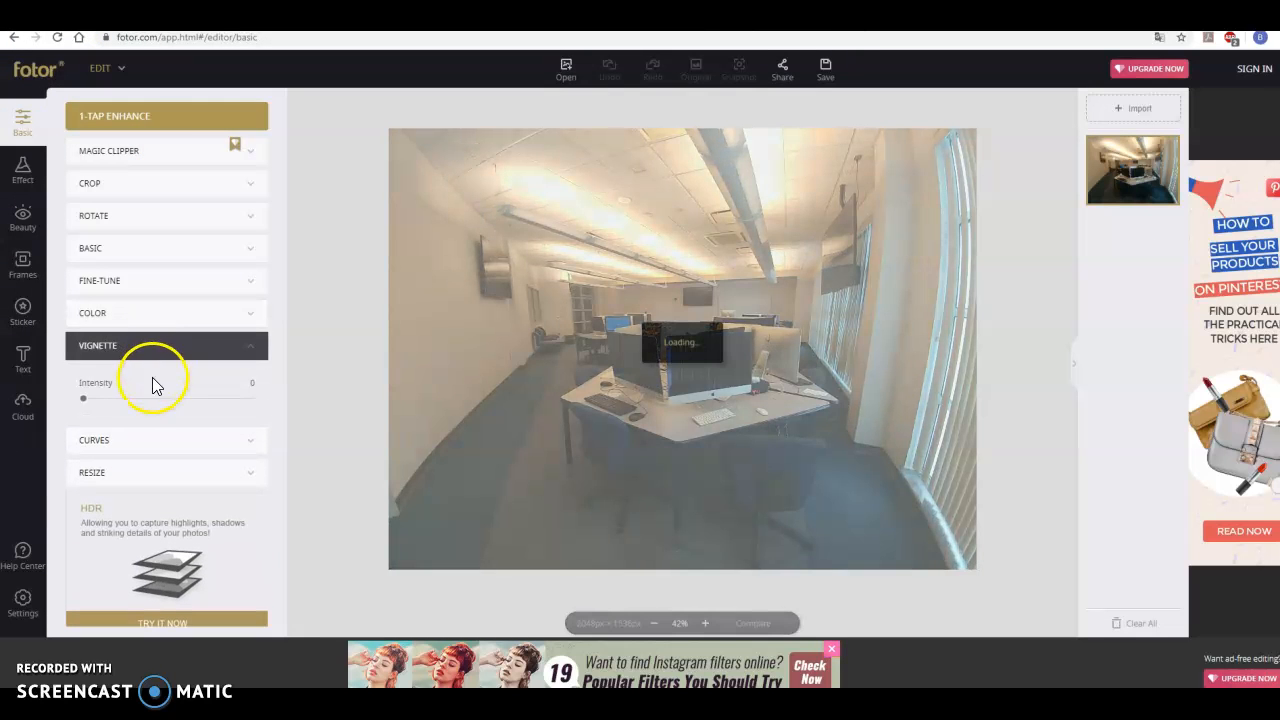
drag(134, 402, 71, 409)
click(94, 442)
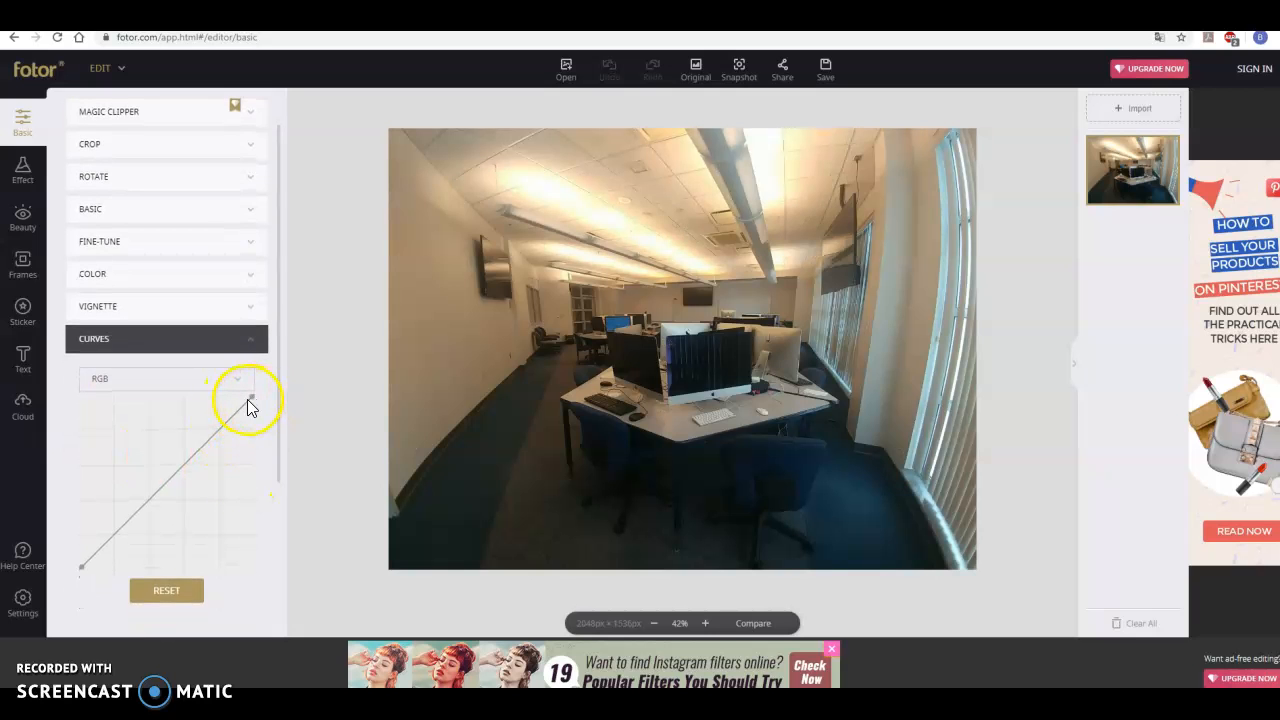
drag(250, 399, 179, 455)
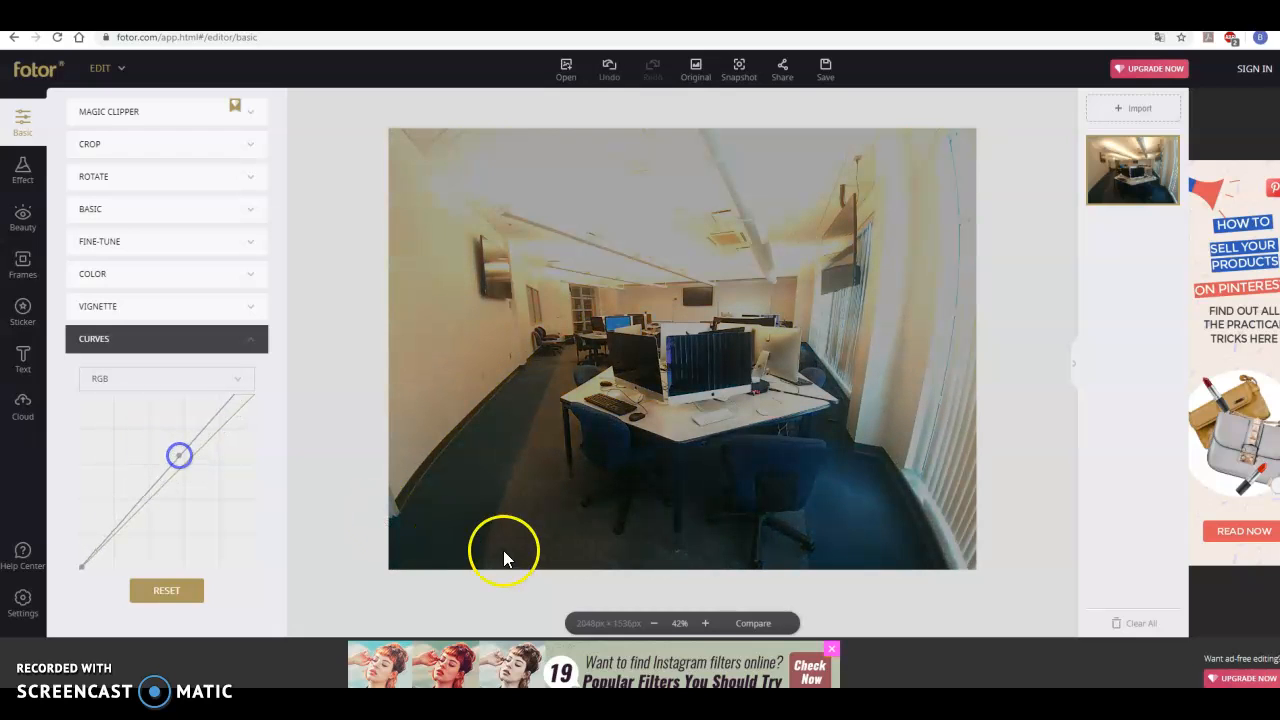
click(162, 602)
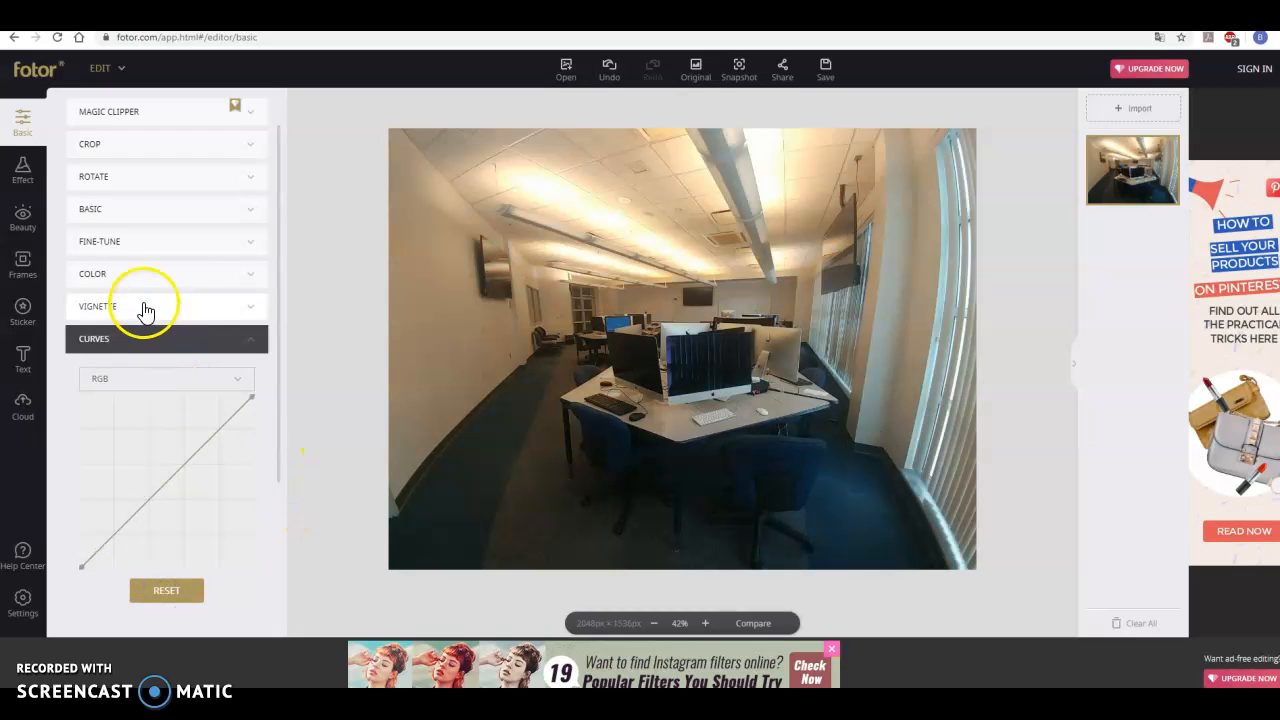